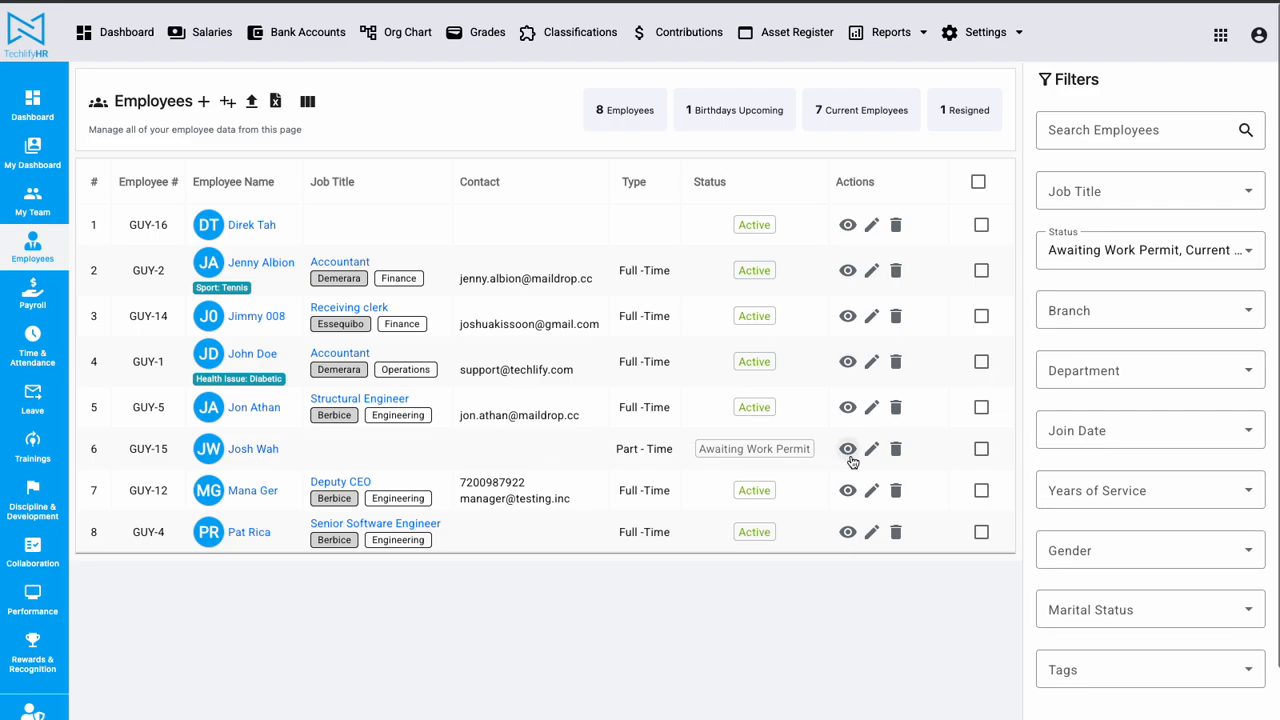
Step: Open the profile of the part-time employee awaiting a work permit and browse the available types in a new allowance
left_click(849, 452)
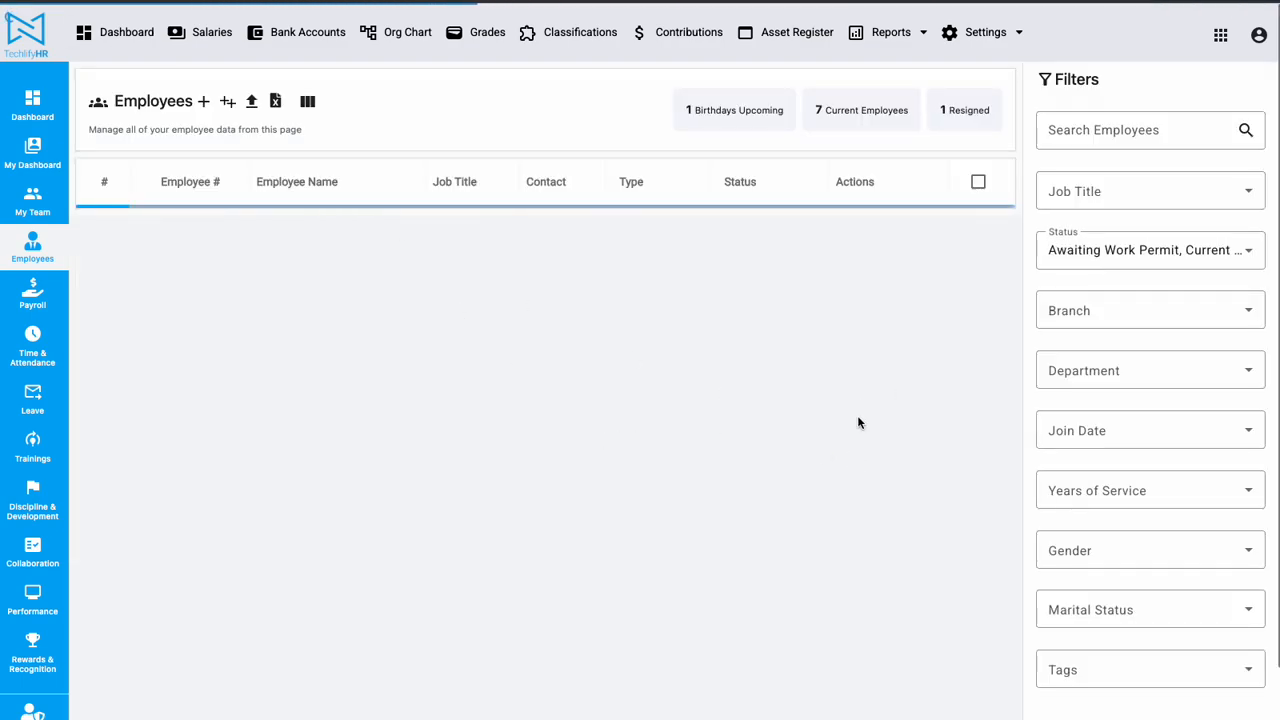
left_click(846, 450)
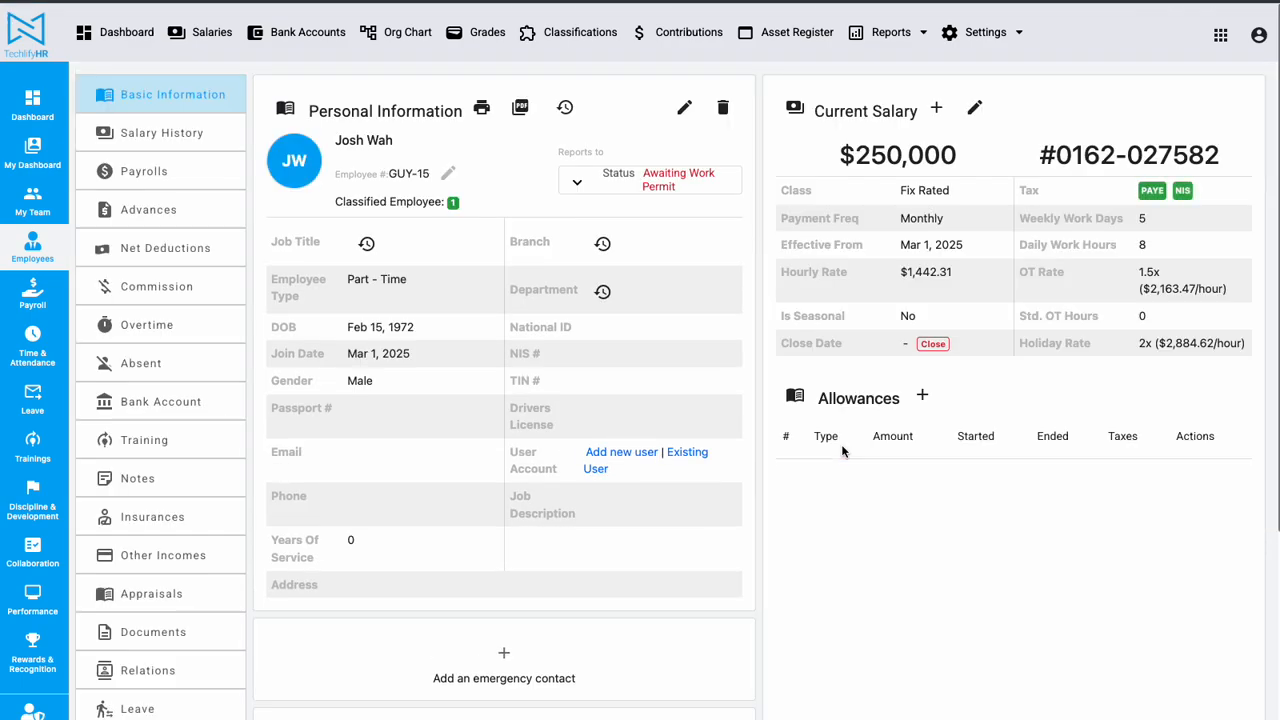
left_click(923, 396)
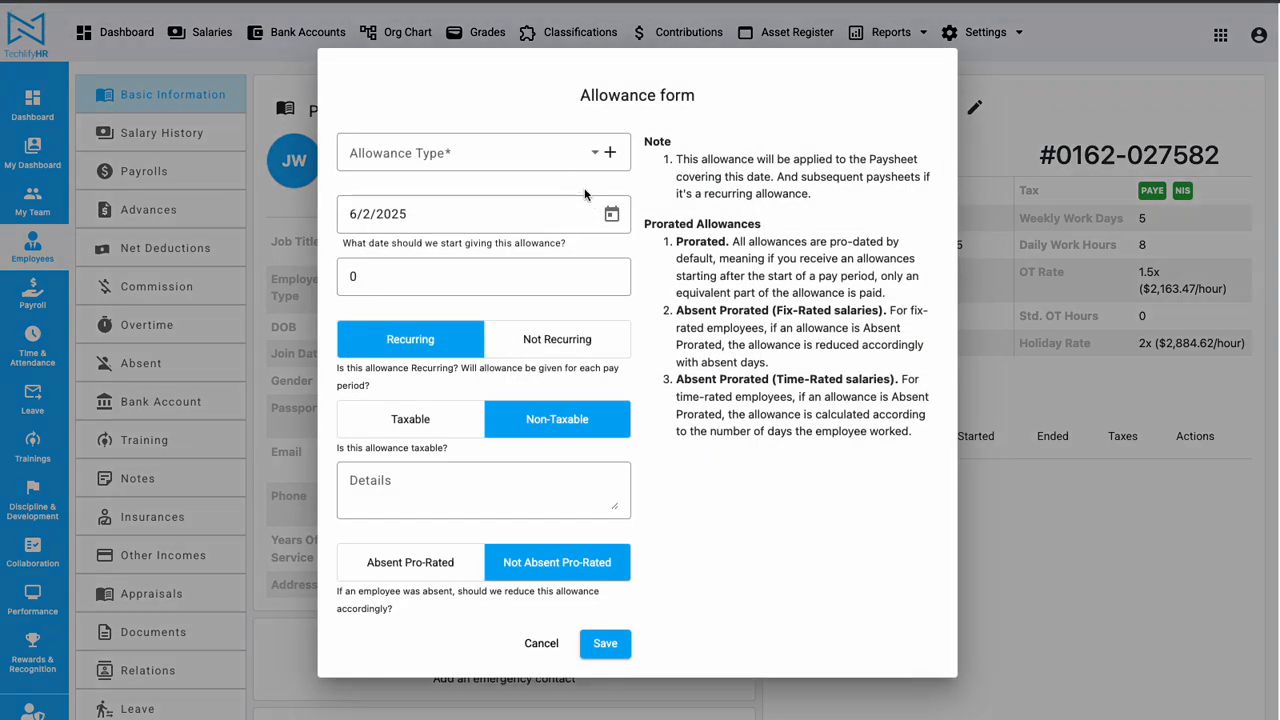
left_click(580, 155)
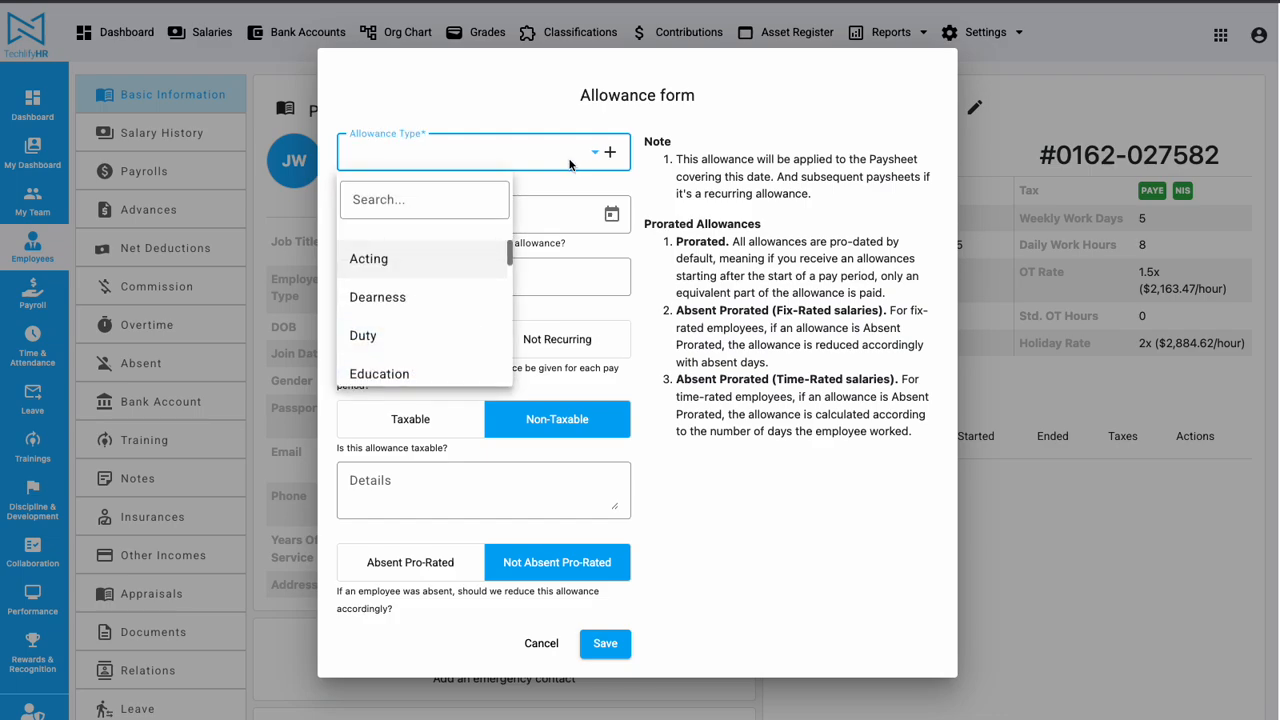
scroll(352, 330, "down", 10)
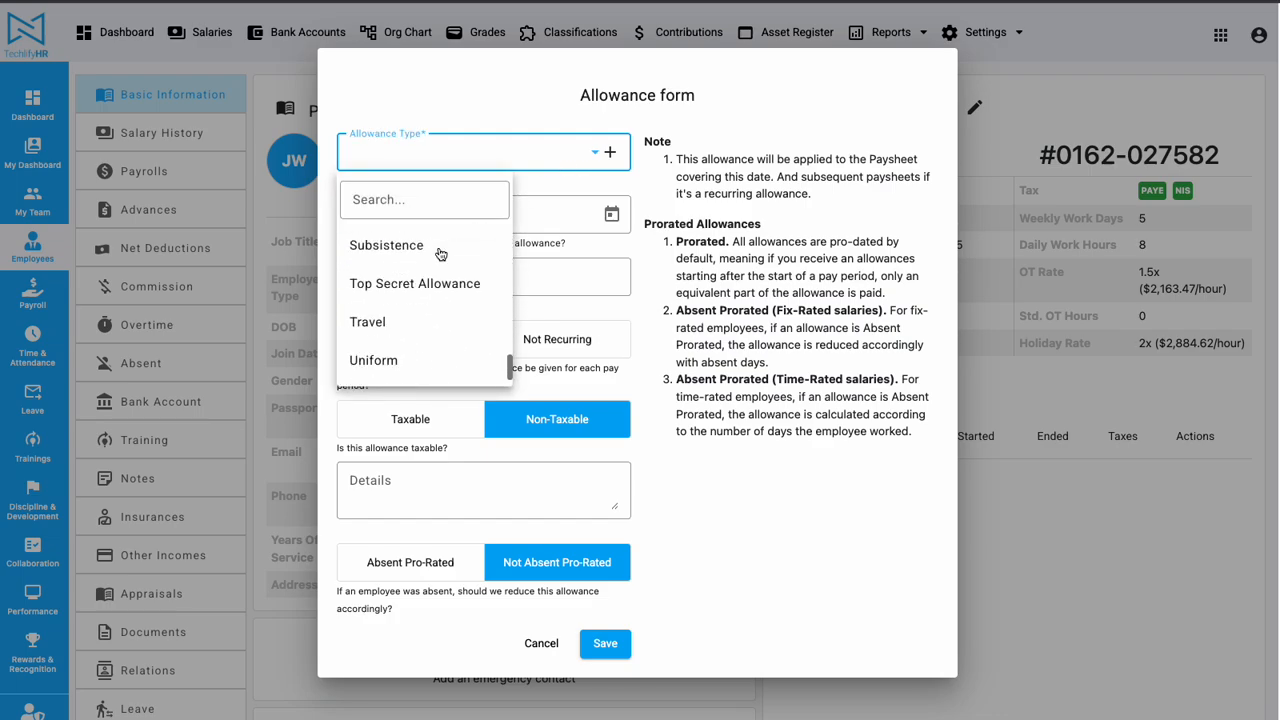
scroll(440, 254, "up", 10)
left_click(730, 200)
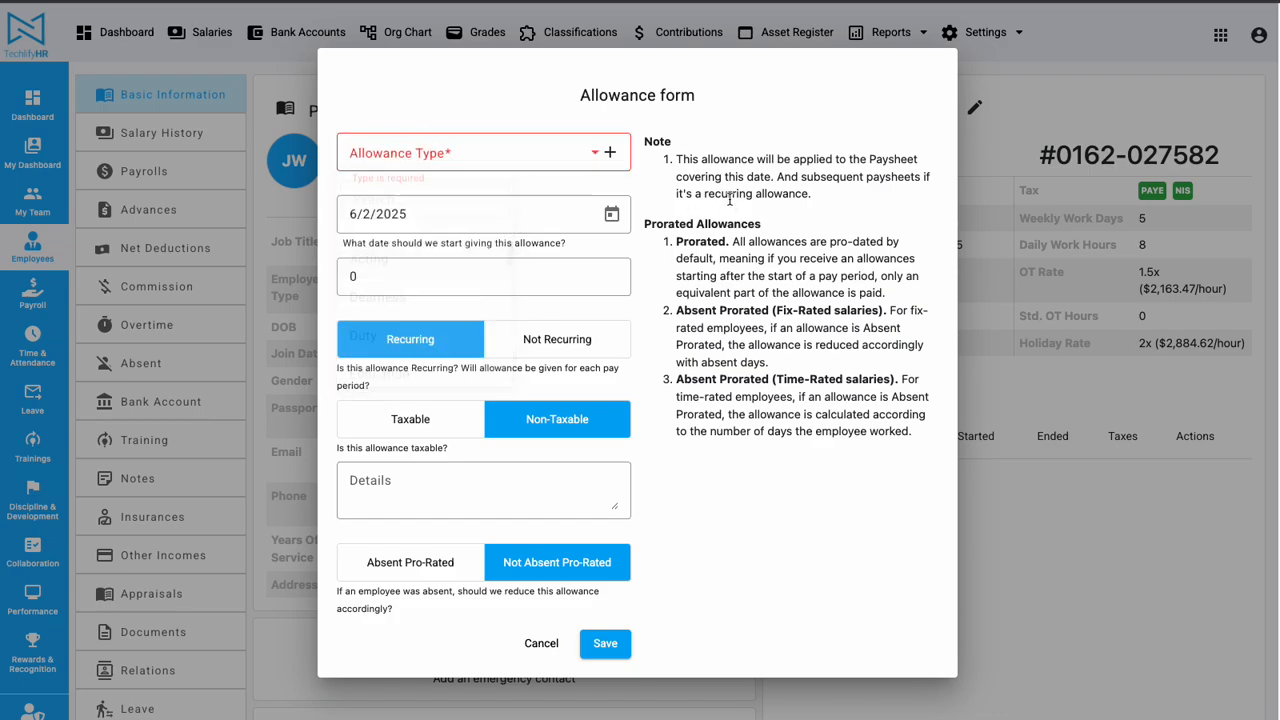
Step: View the form for adding an allowance type from within the allowance, and close both forms without saving
left_click(610, 153)
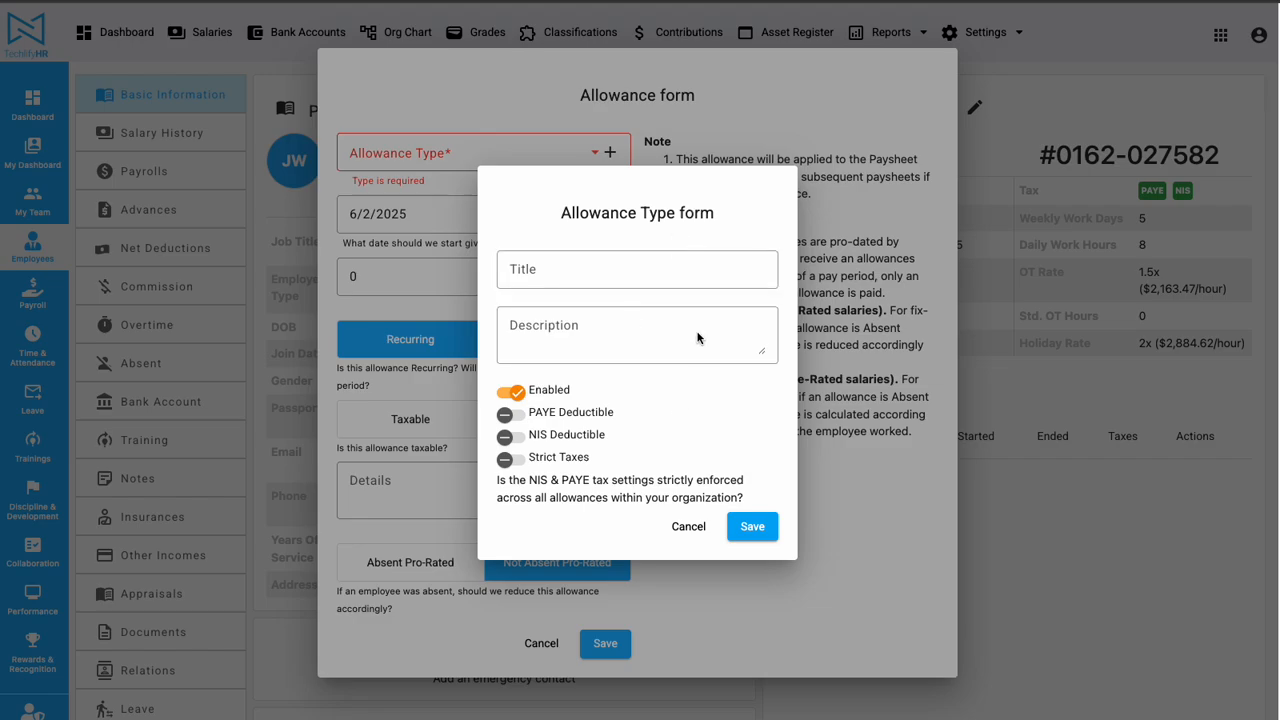
left_click(886, 238)
left_click(1067, 219)
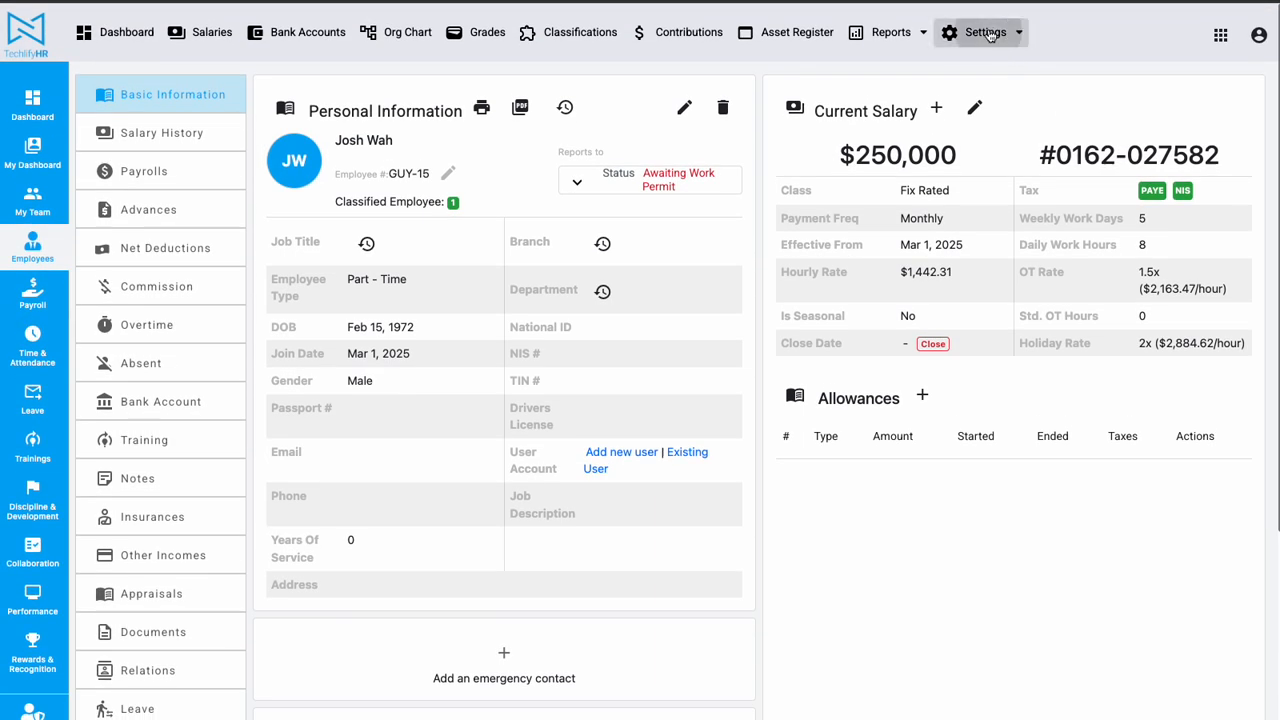
Step: Open the Allowance Types settings list and check its Disabled filter, returning to enabled types
left_click(1000, 31)
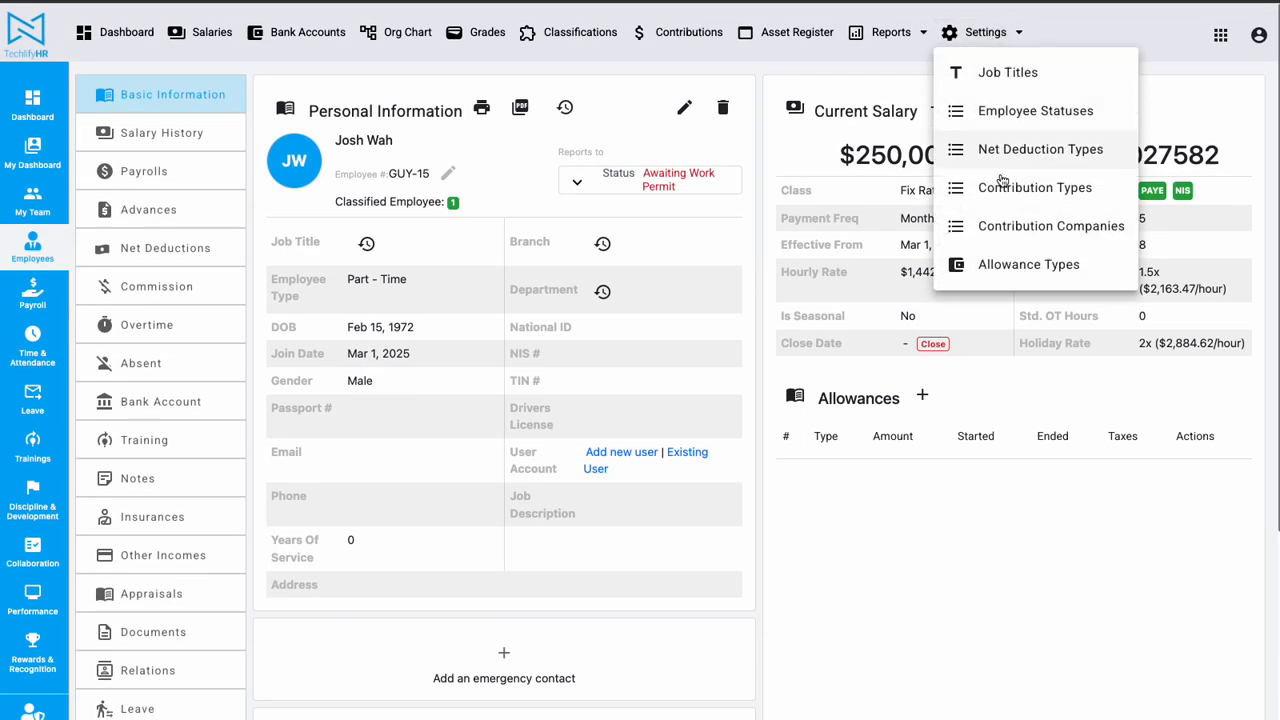
left_click(1003, 263)
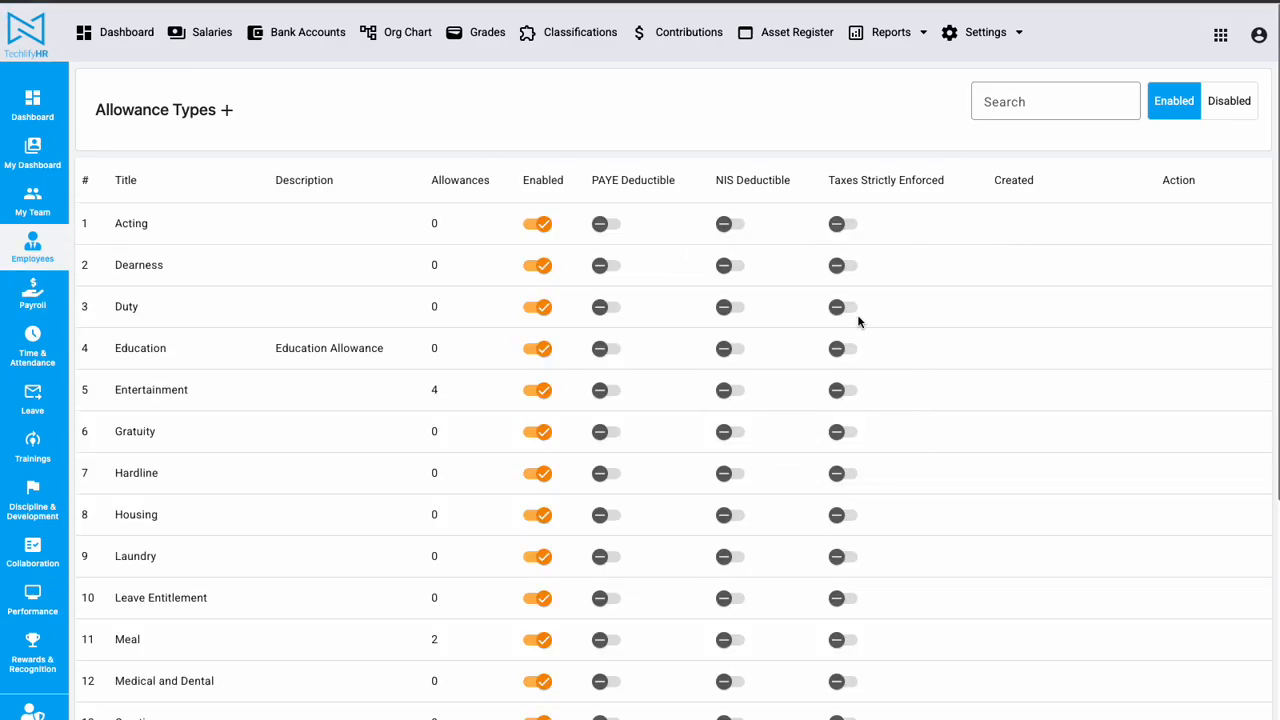
left_click(1240, 107)
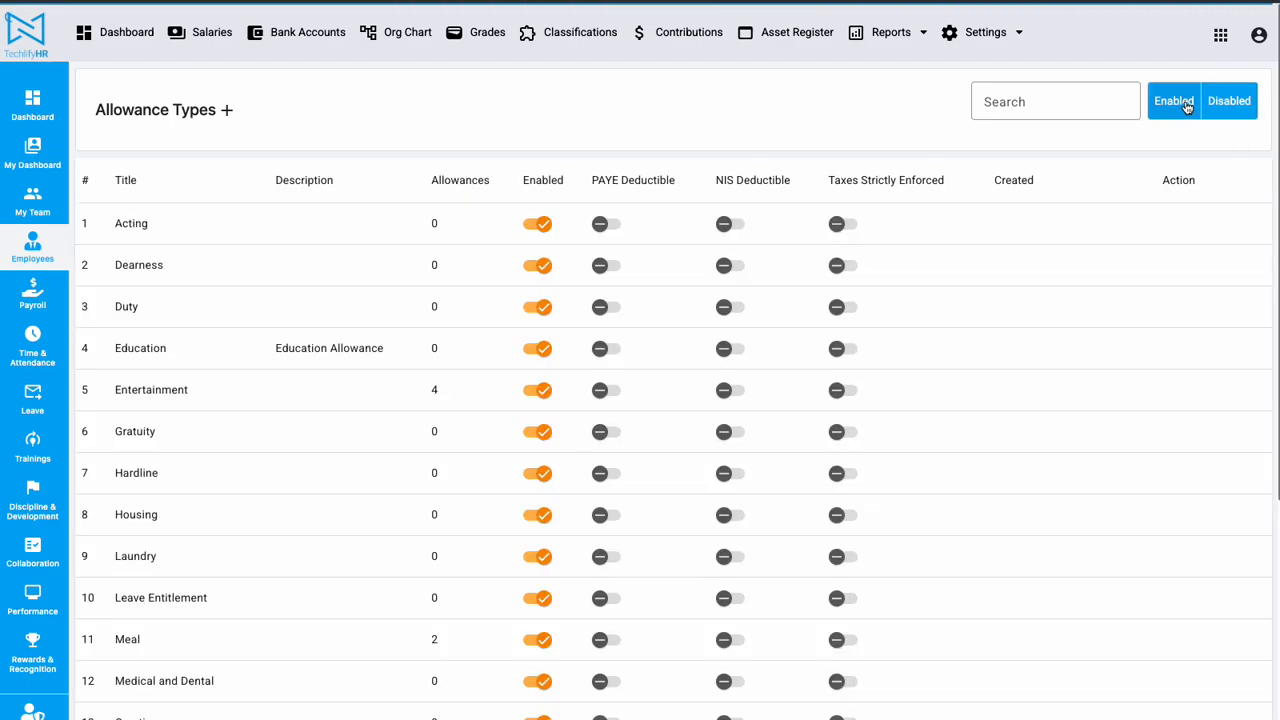
left_click(1185, 106)
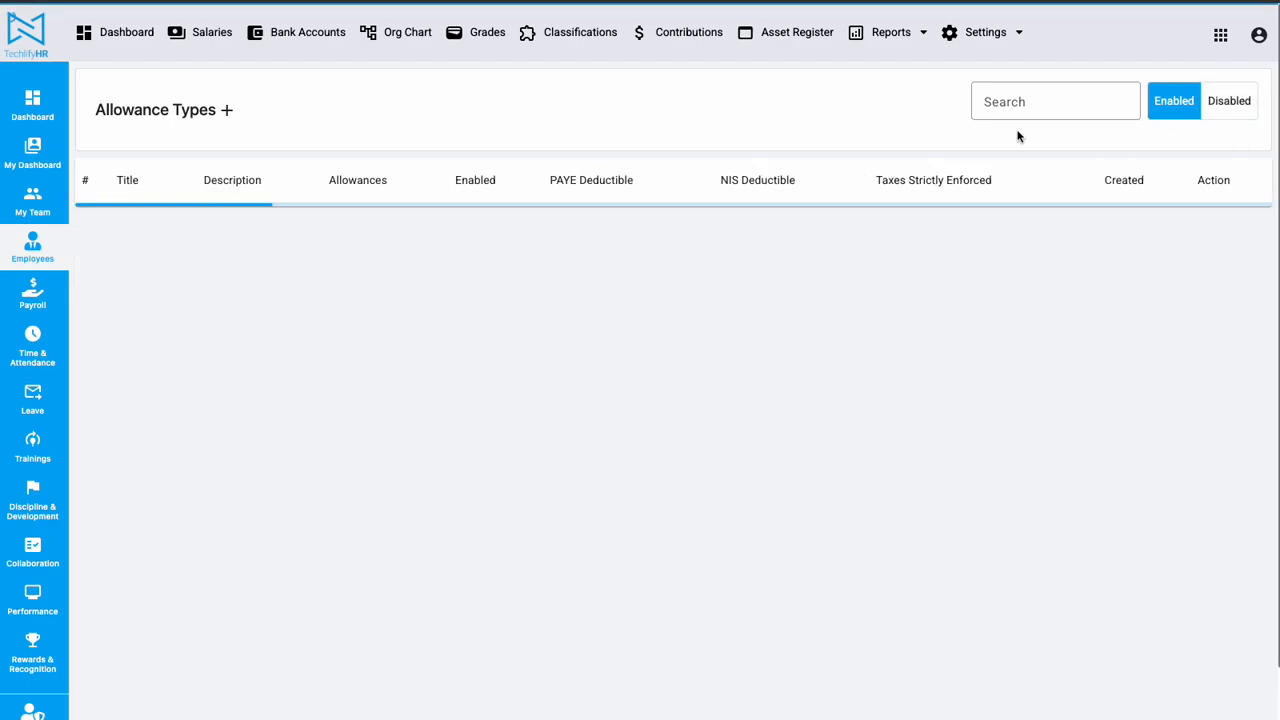
Step: Search the allowance types for "duty" and clear the search
left_click(1018, 101)
type("duty")
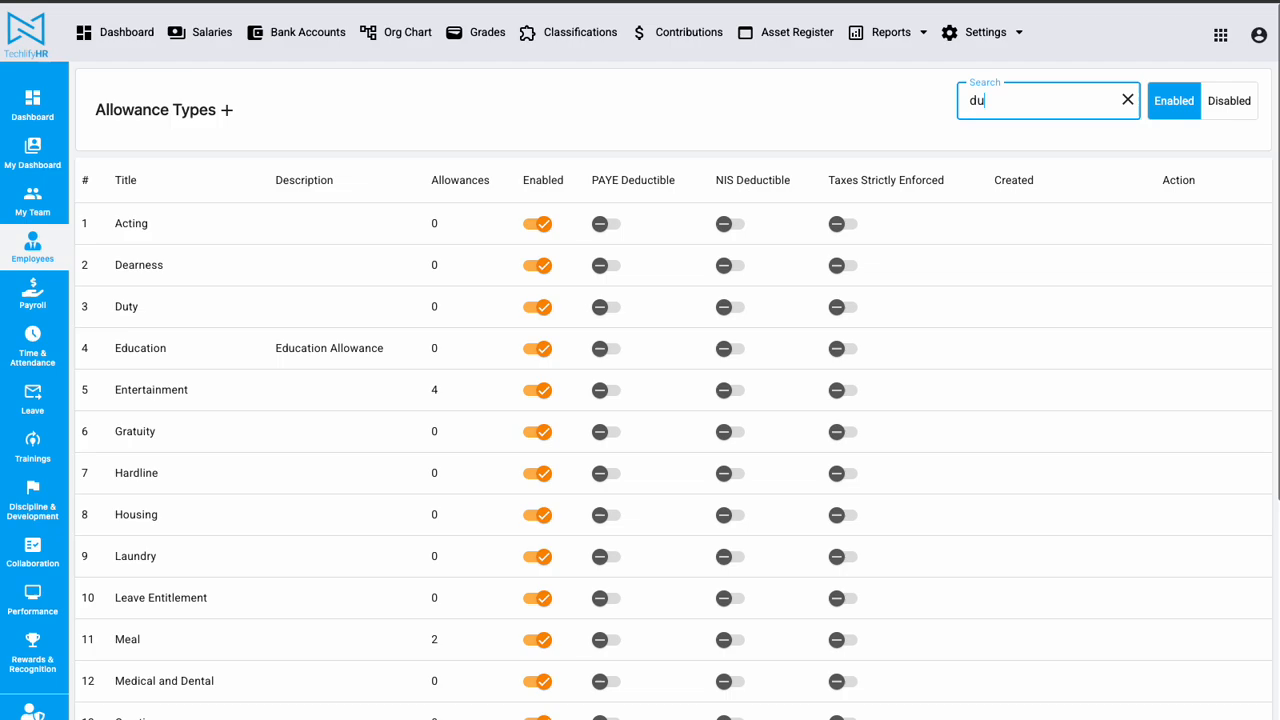
key("ctrl+a")
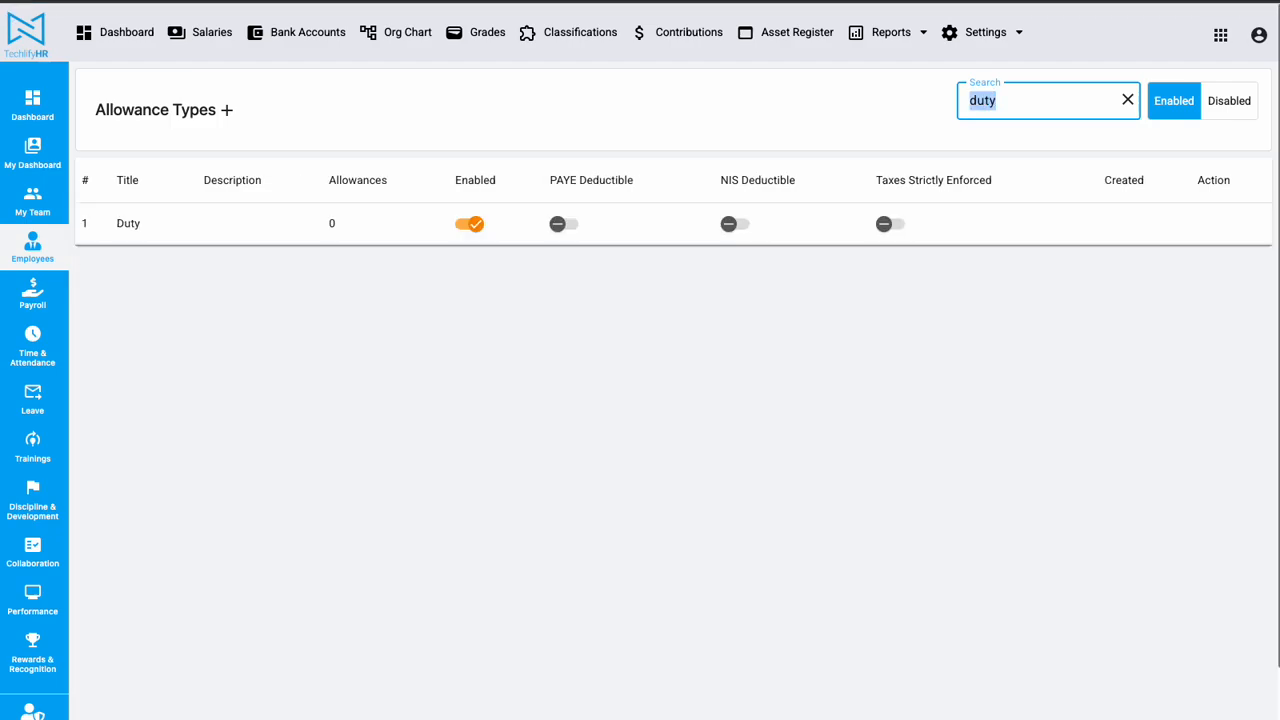
key("BackSpace")
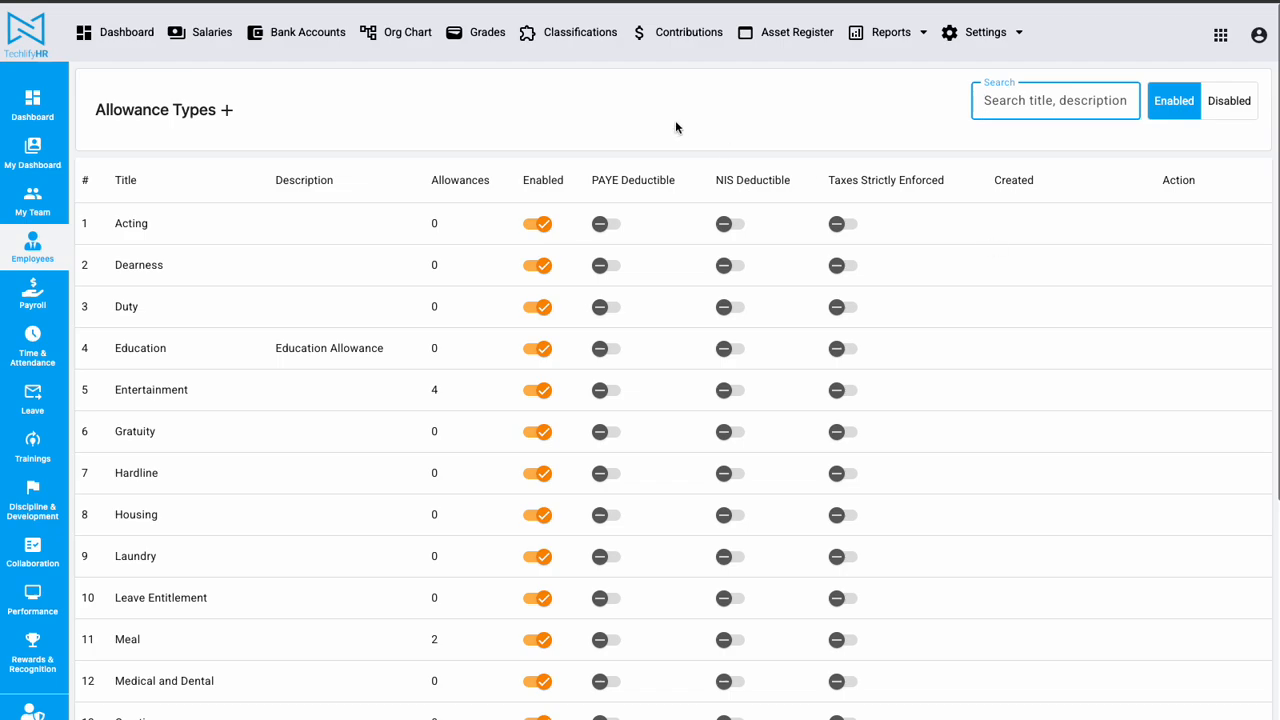
Step: Check the allowance types for an existing magazine entry by searching for "mag", and clear the search
left_click(227, 110)
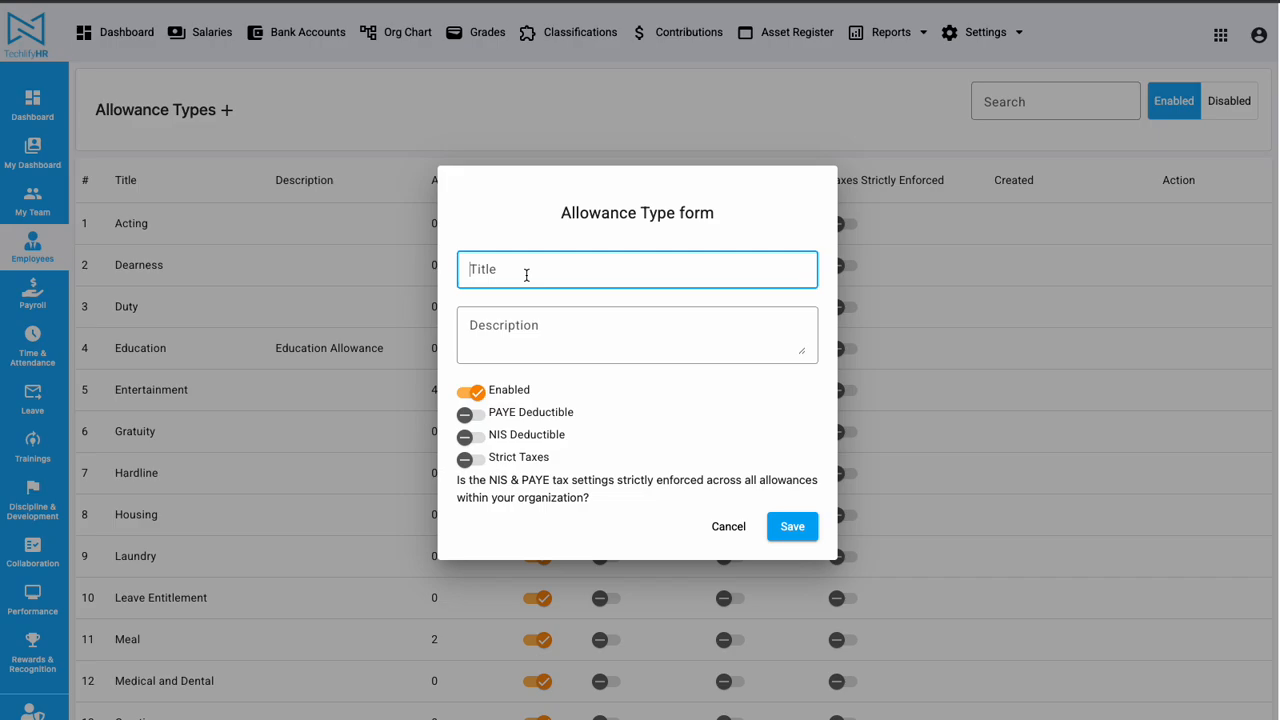
left_click(728, 526)
left_click(980, 101)
type("ma")
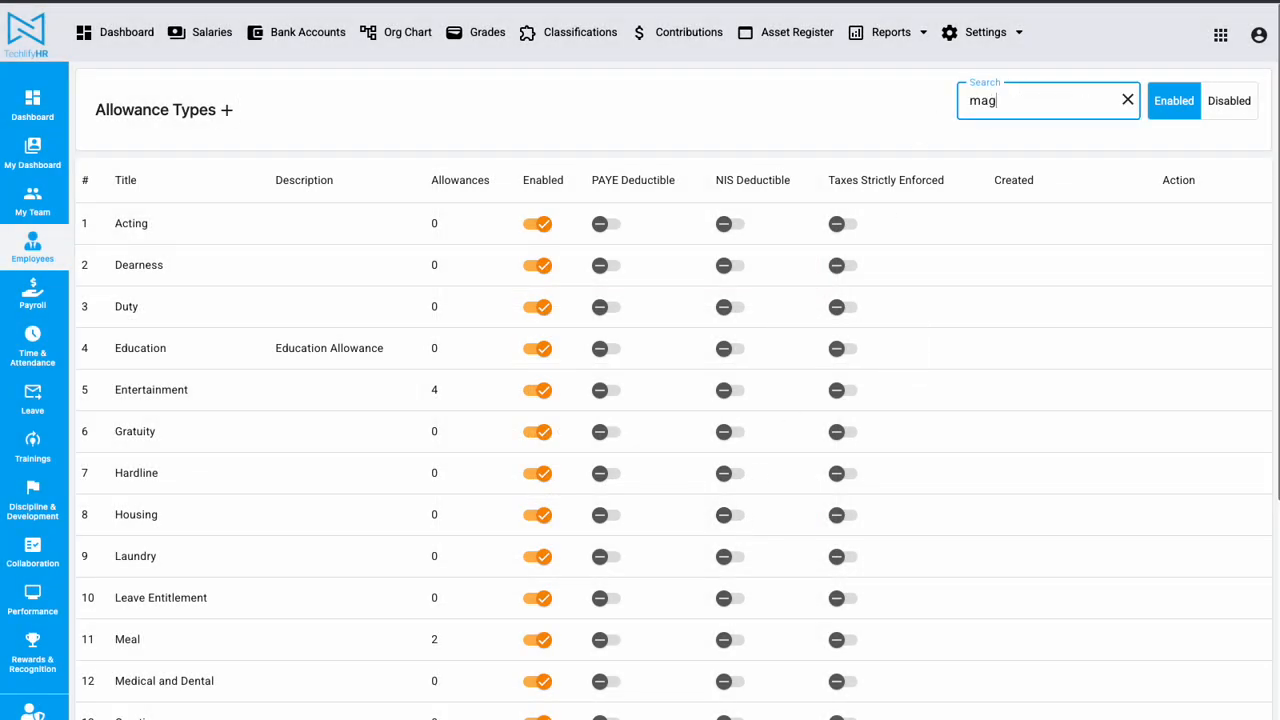
type("g")
key("ctrl+a")
key("BackSpace")
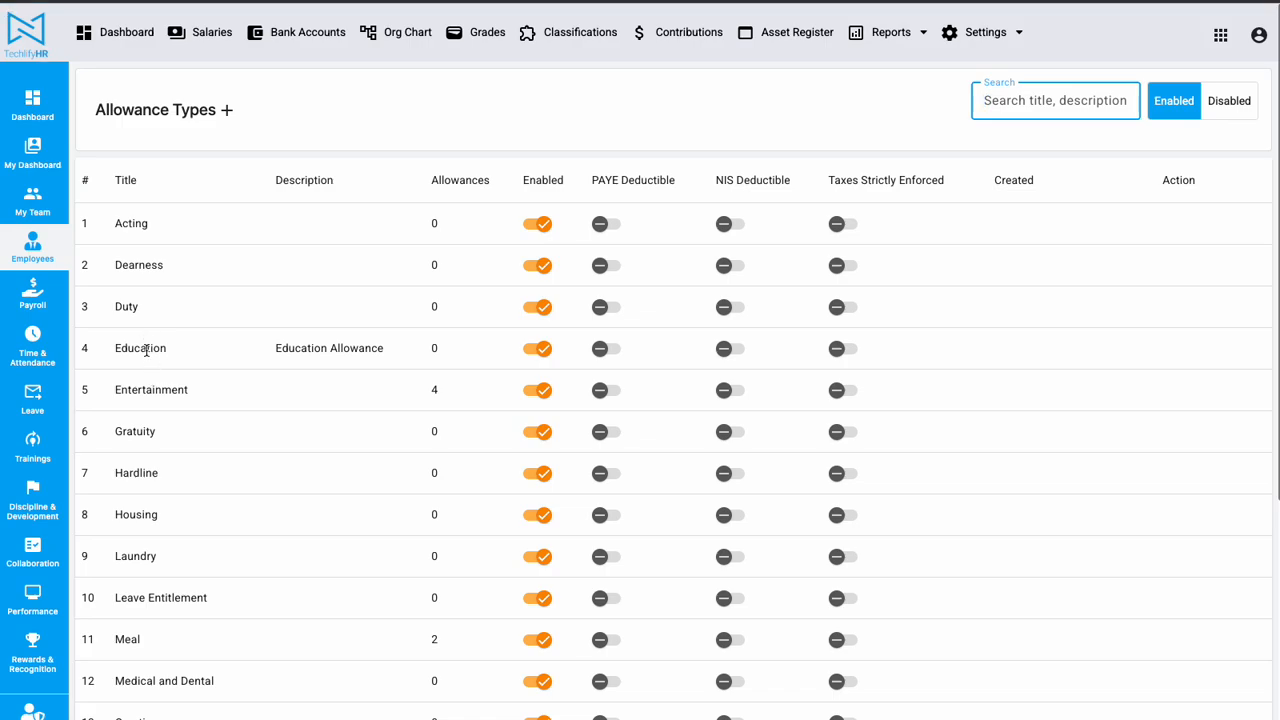
double_click(142, 352)
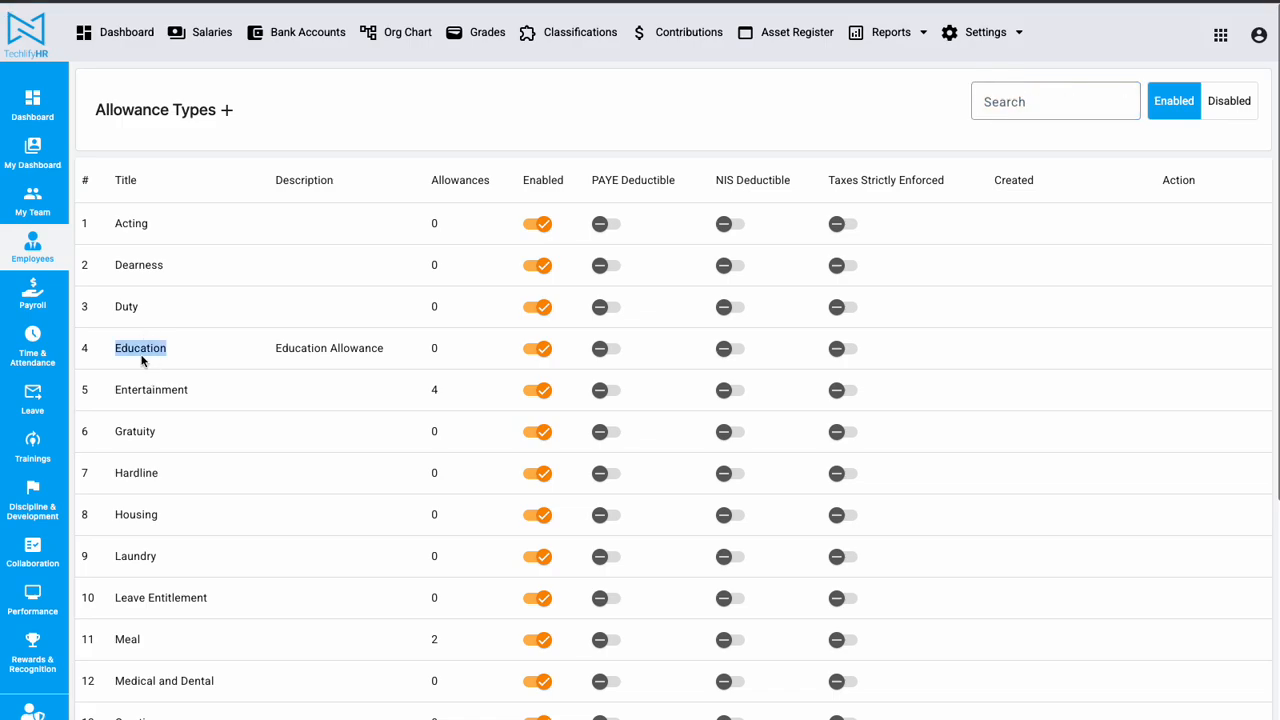
left_click(410, 126)
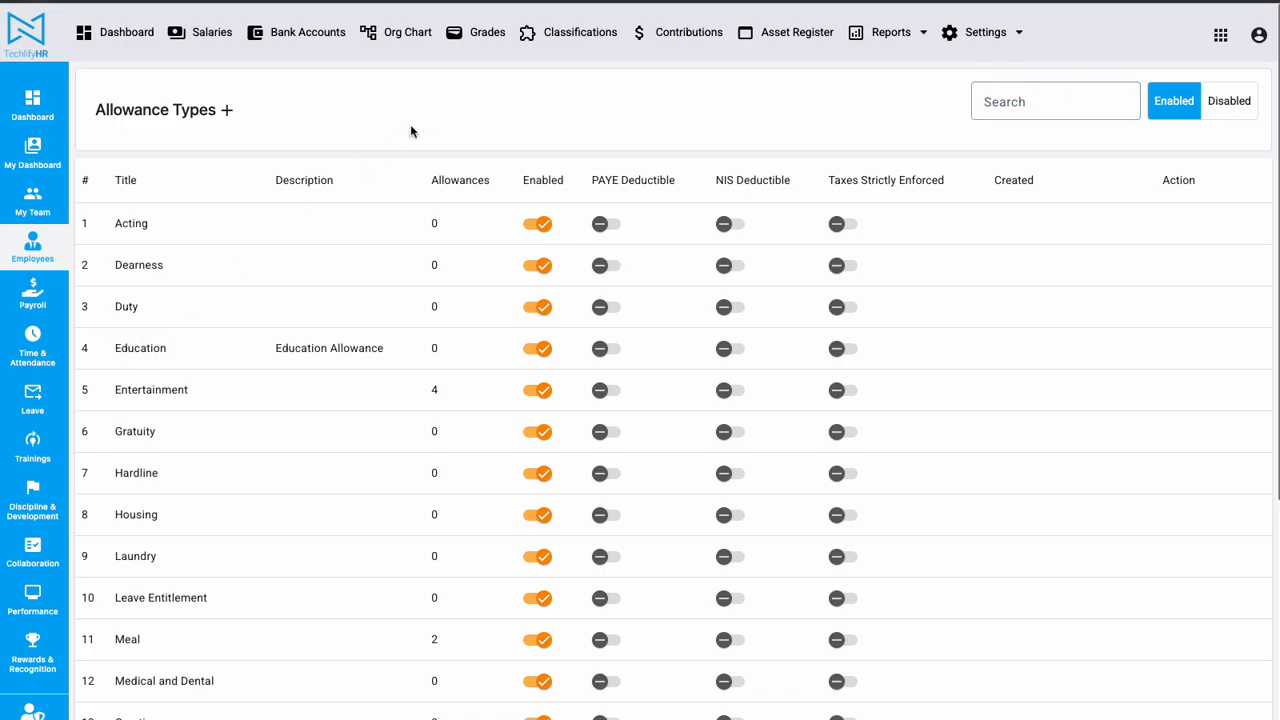
Step: Create an enabled allowance type titled "Magazine" and save it
left_click(228, 113)
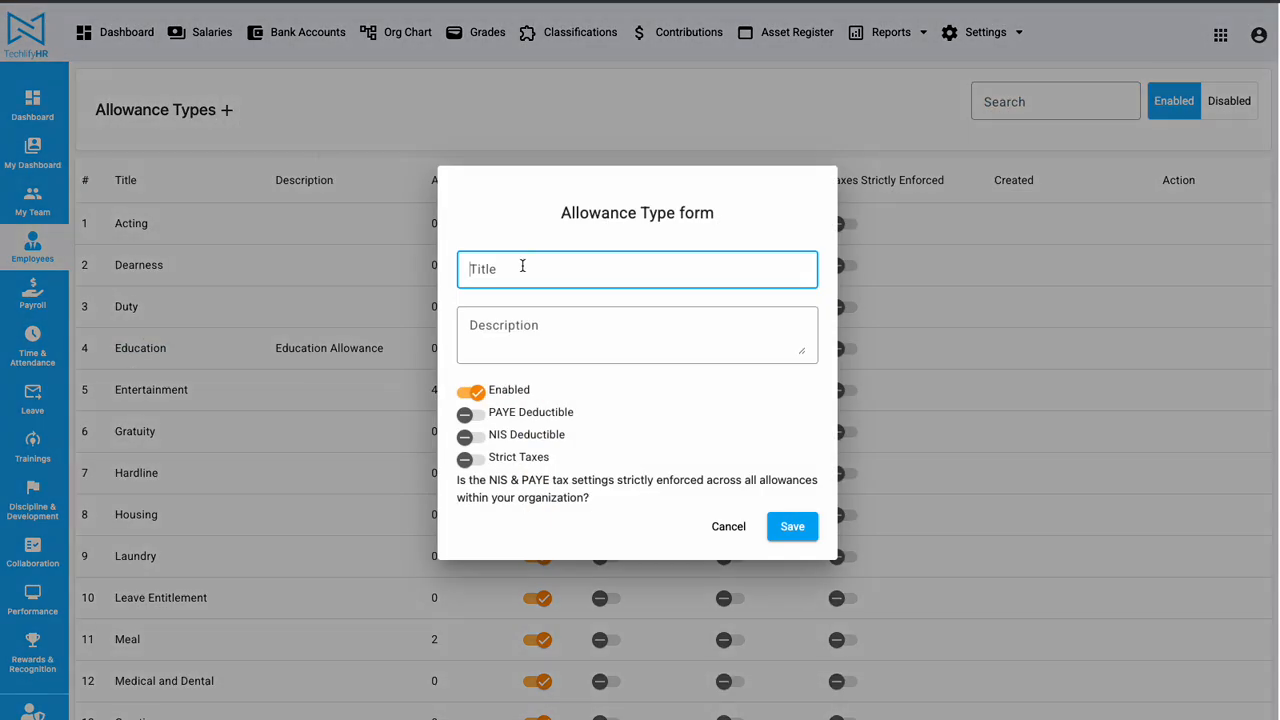
type("Magazine")
left_click(792, 526)
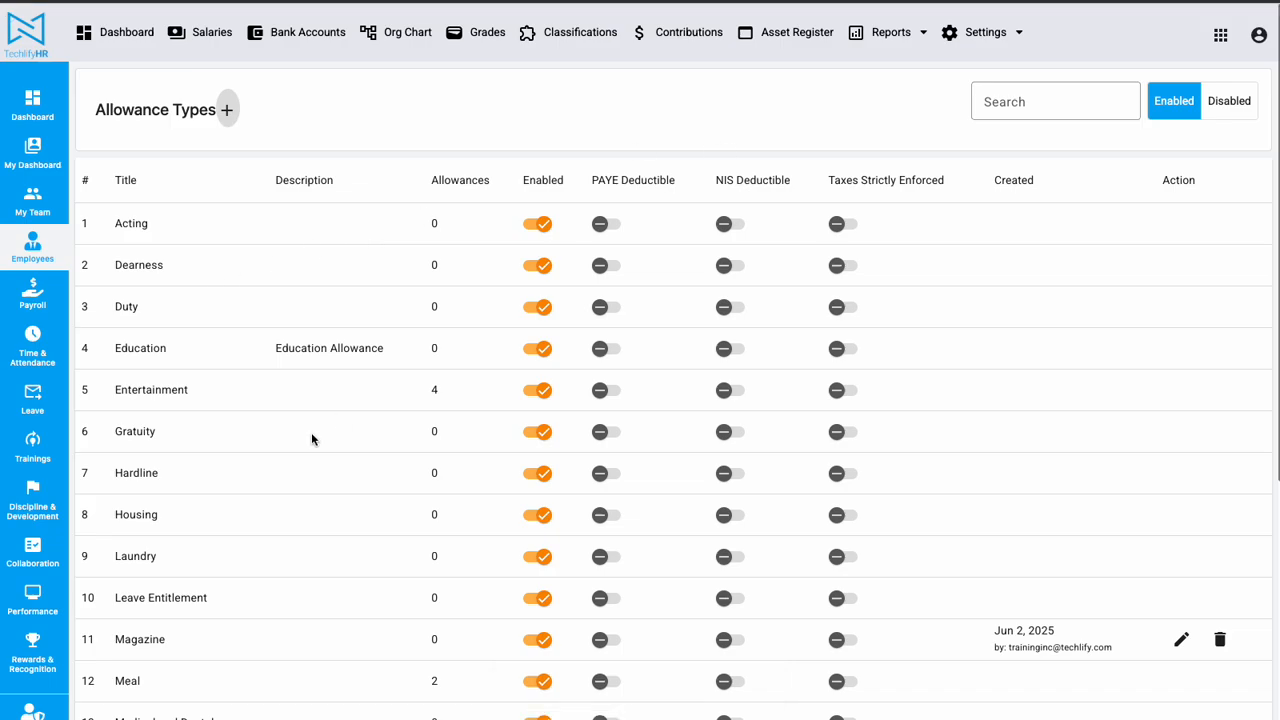
Step: Examine the Magazine entry in the allowance types list, including its creation details and available actions compared with the other types
scroll(311, 437, "down", 1)
double_click(138, 608)
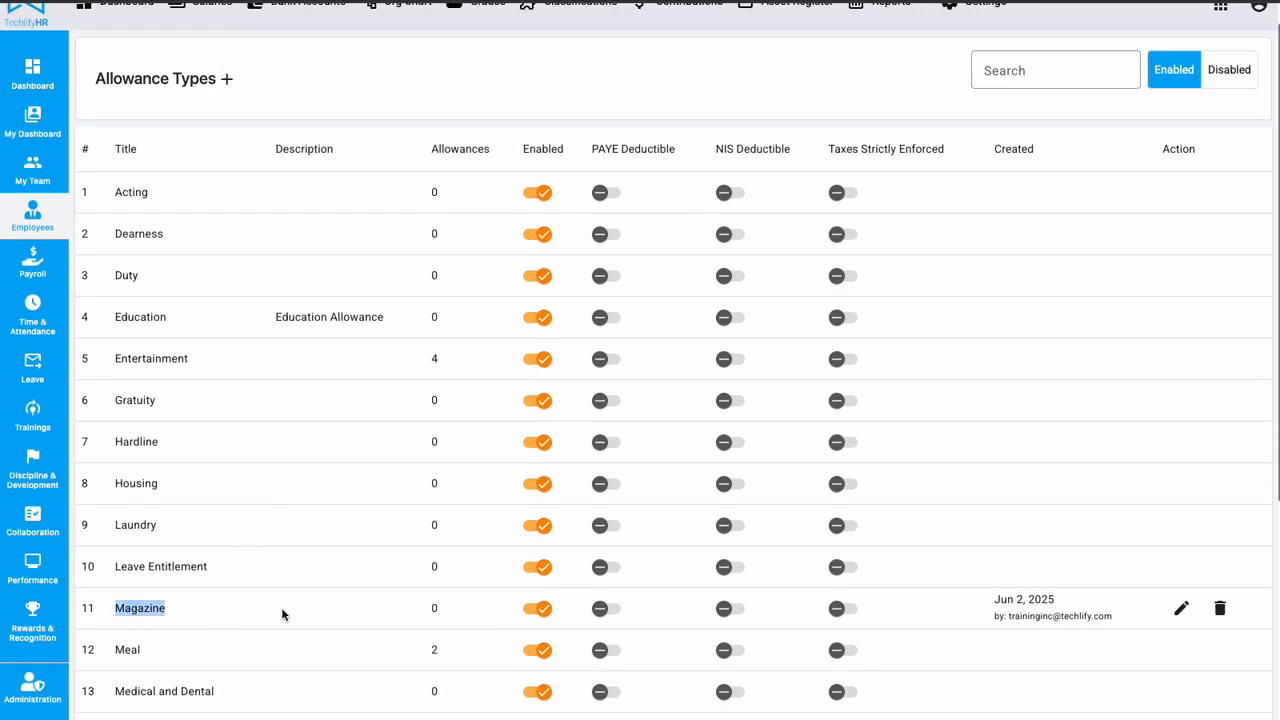
scroll(1014, 428, "up", 1)
scroll(1014, 428, "down", 2)
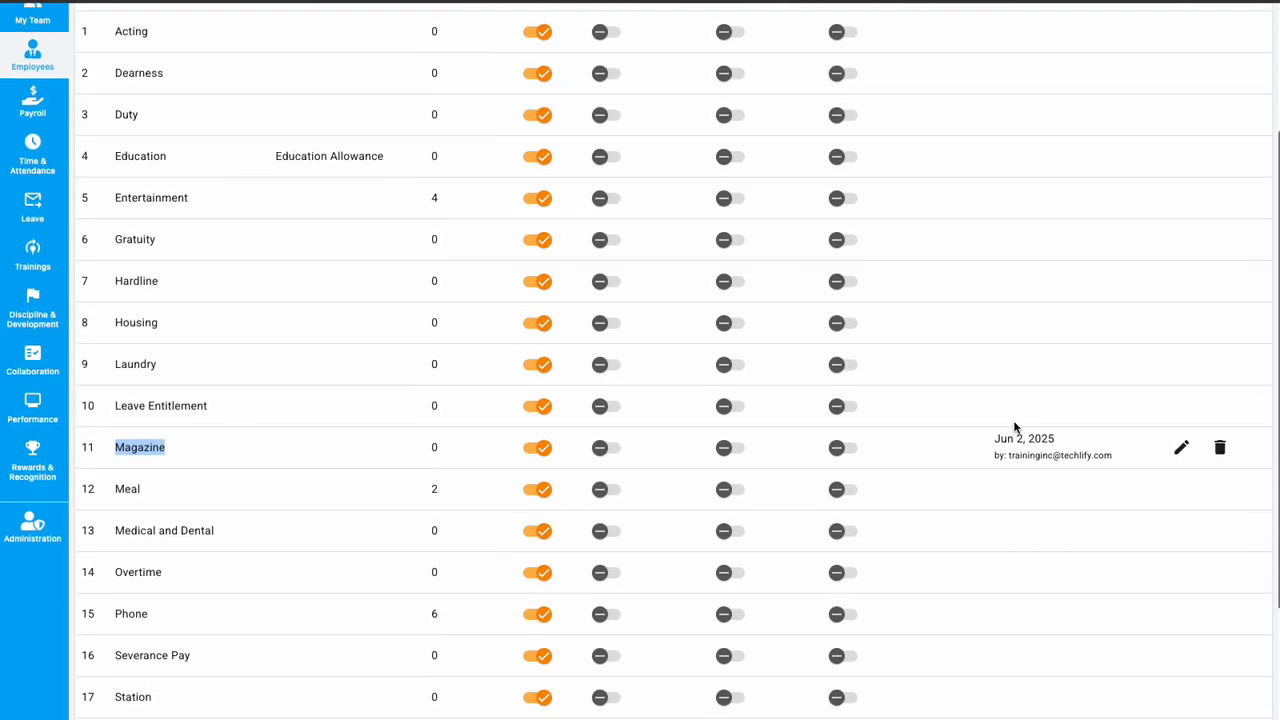
scroll(990, 443, "up", 2)
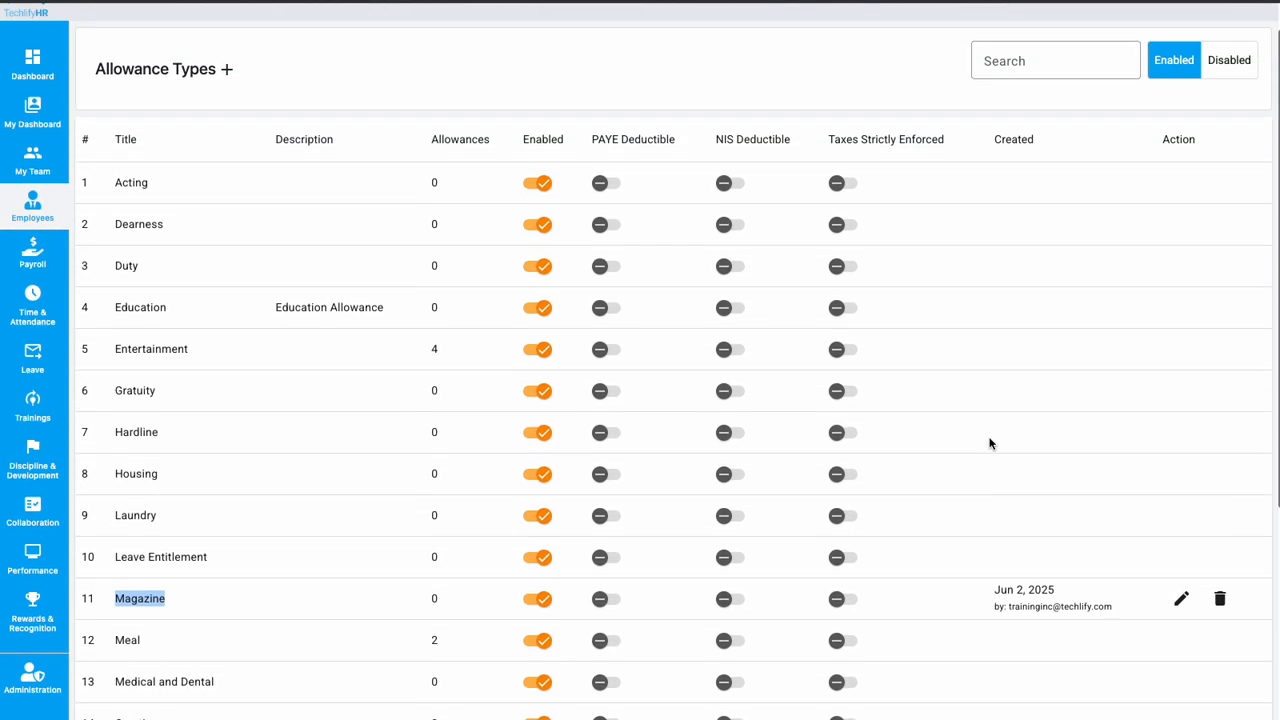
scroll(990, 443, "down", 2)
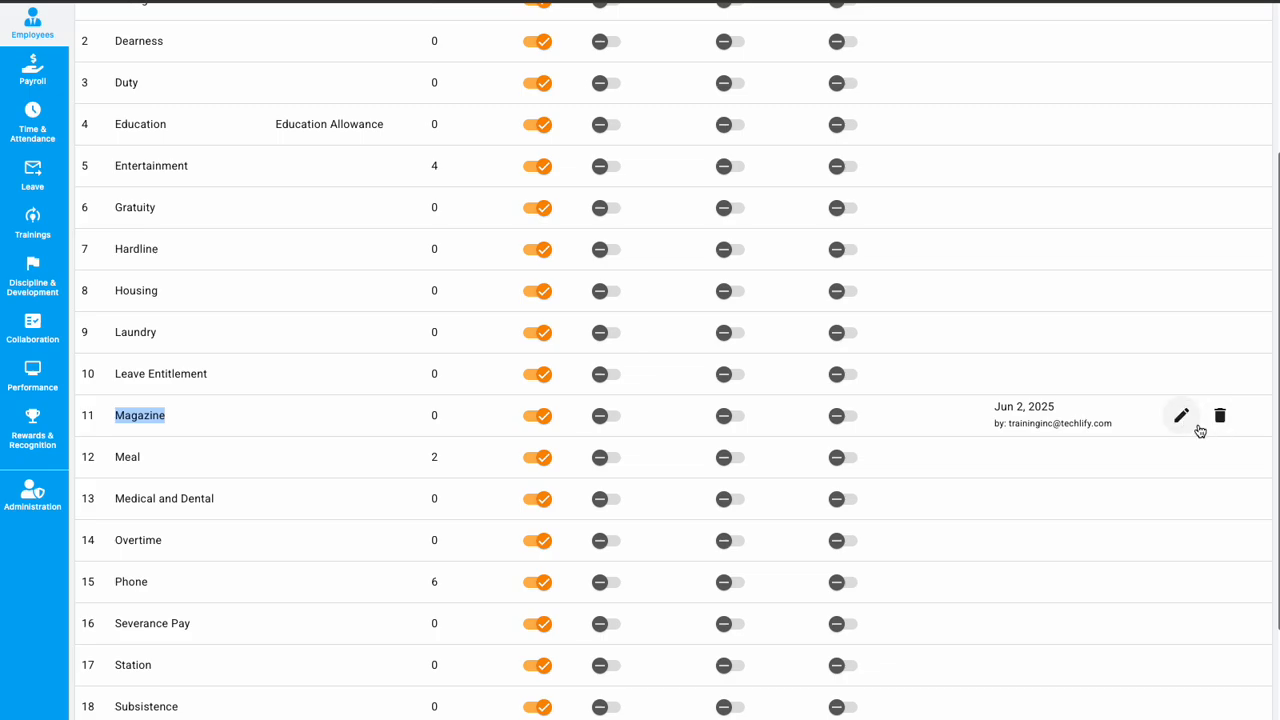
scroll(1150, 434, "up", 1)
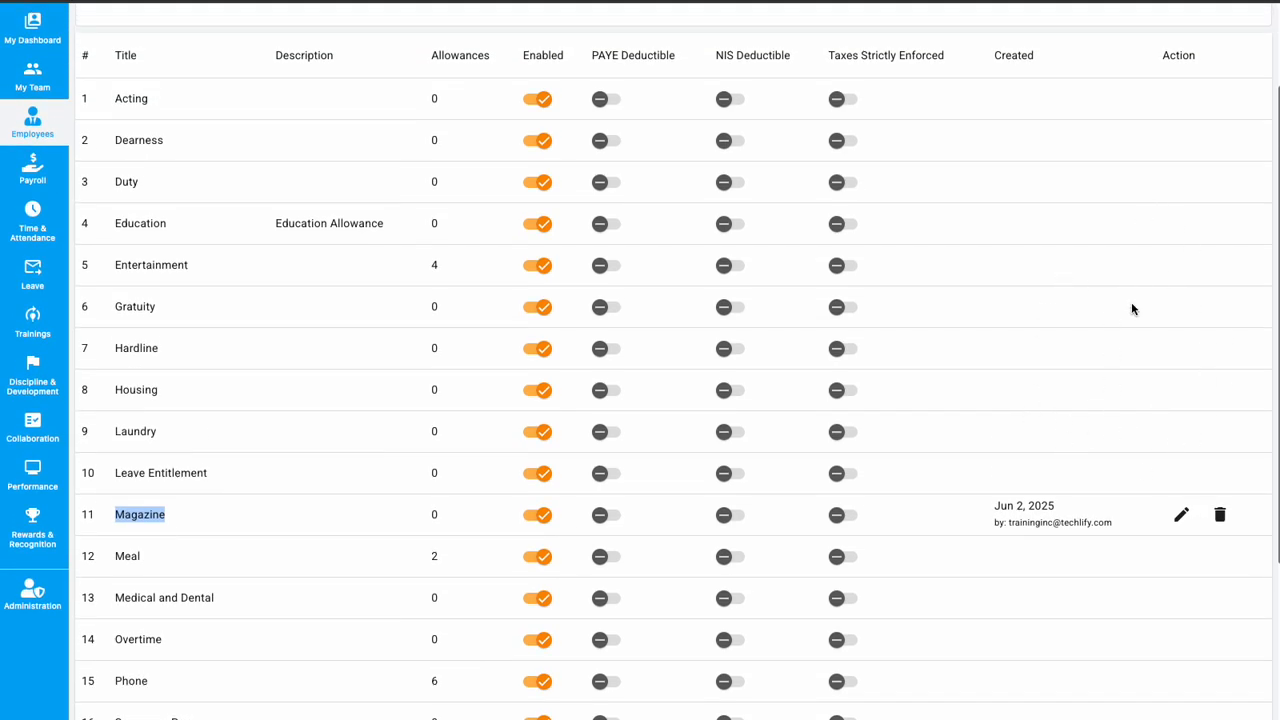
scroll(1138, 400, "up", 2)
scroll(1138, 400, "down", 2)
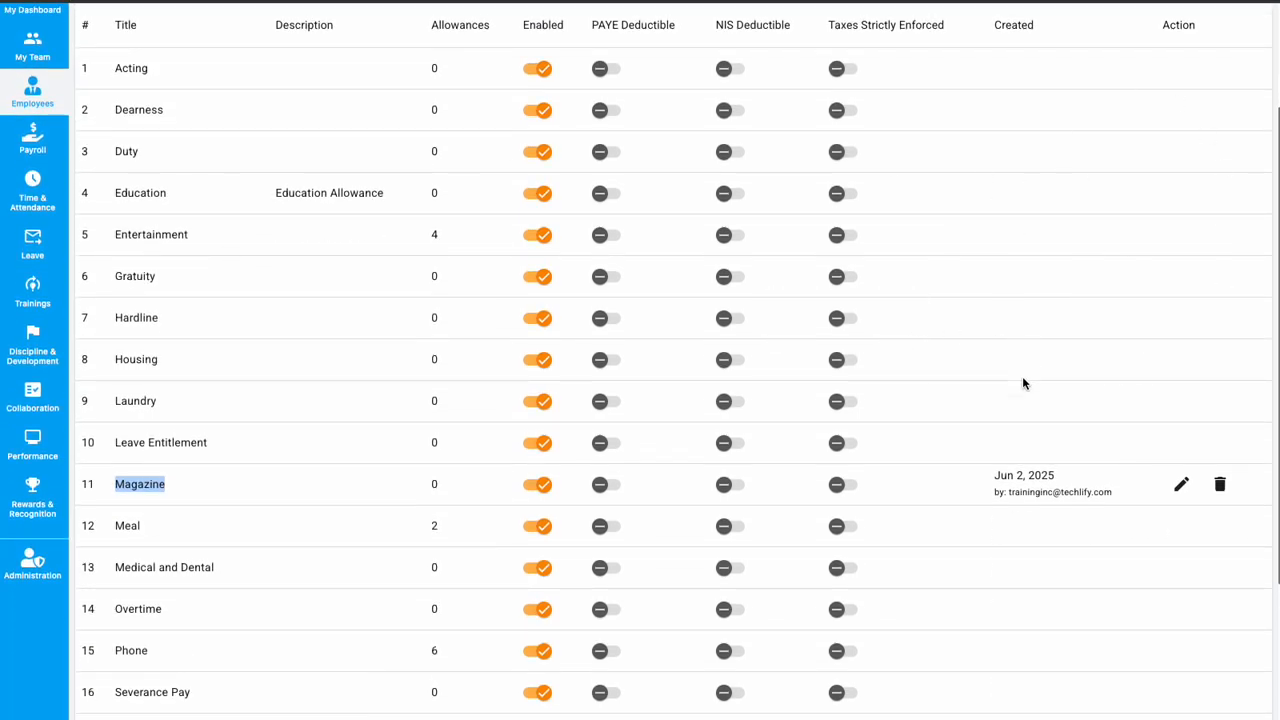
left_click_drag(995, 476, 1120, 492)
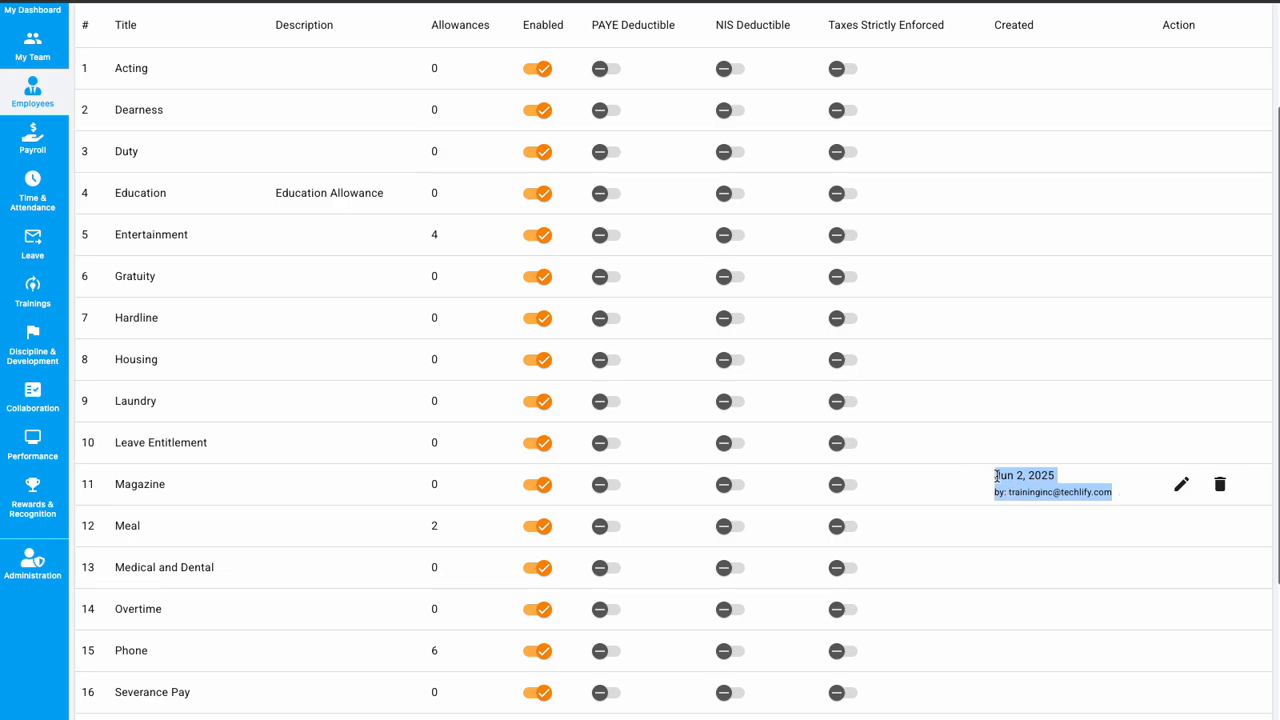
left_click_drag(996, 476, 1258, 503)
scroll(859, 465, "up", 2)
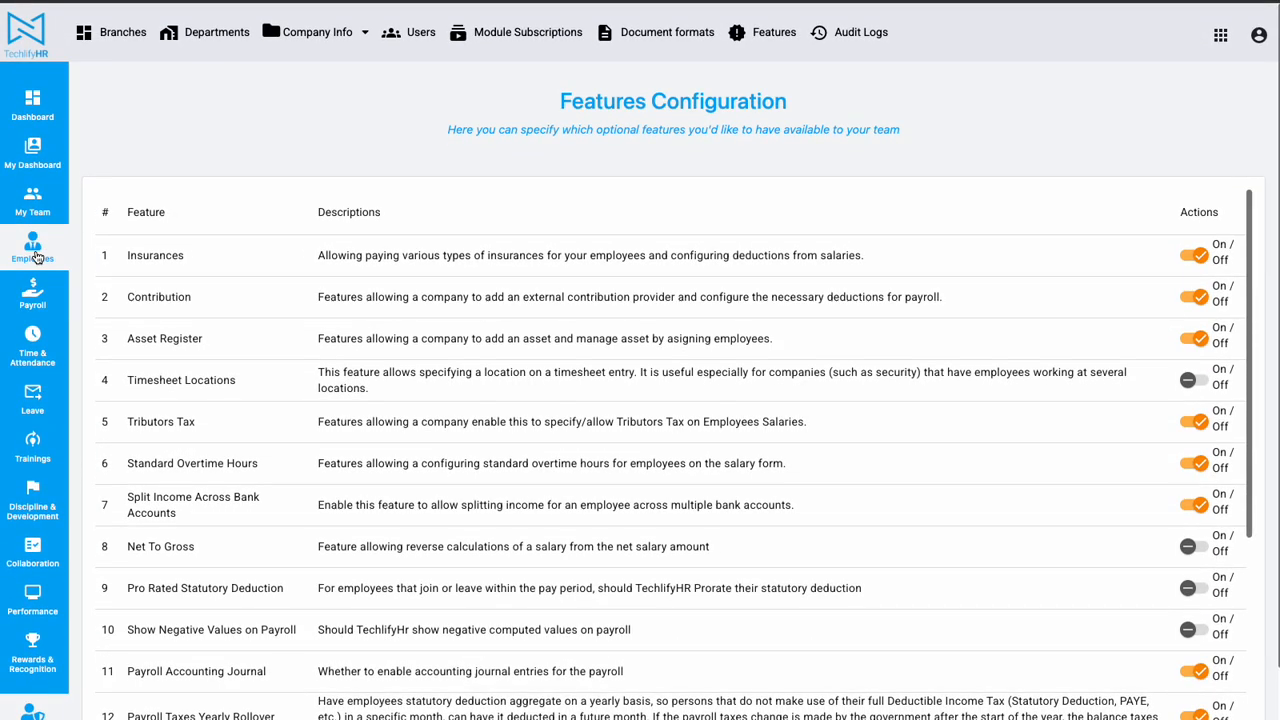
Step: Return to the employee list and start a new allowance for the part-time employee awaiting a work permit
left_click(33, 250)
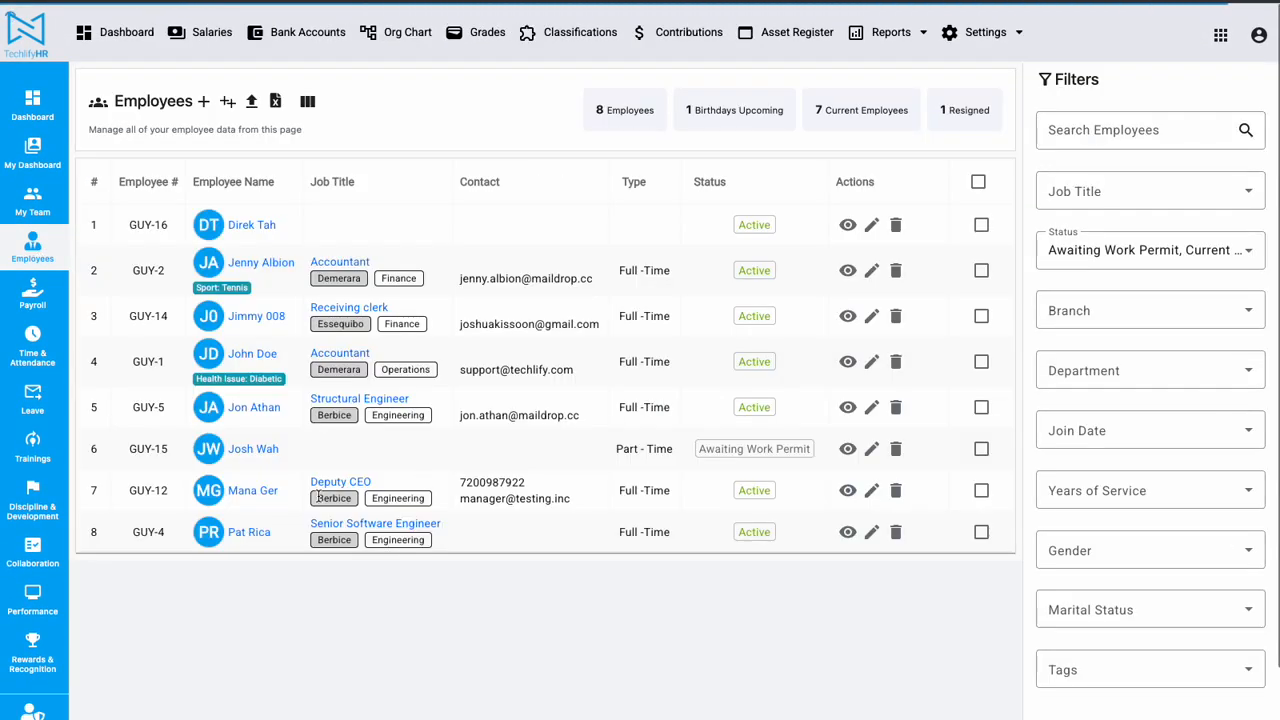
left_click(260, 453)
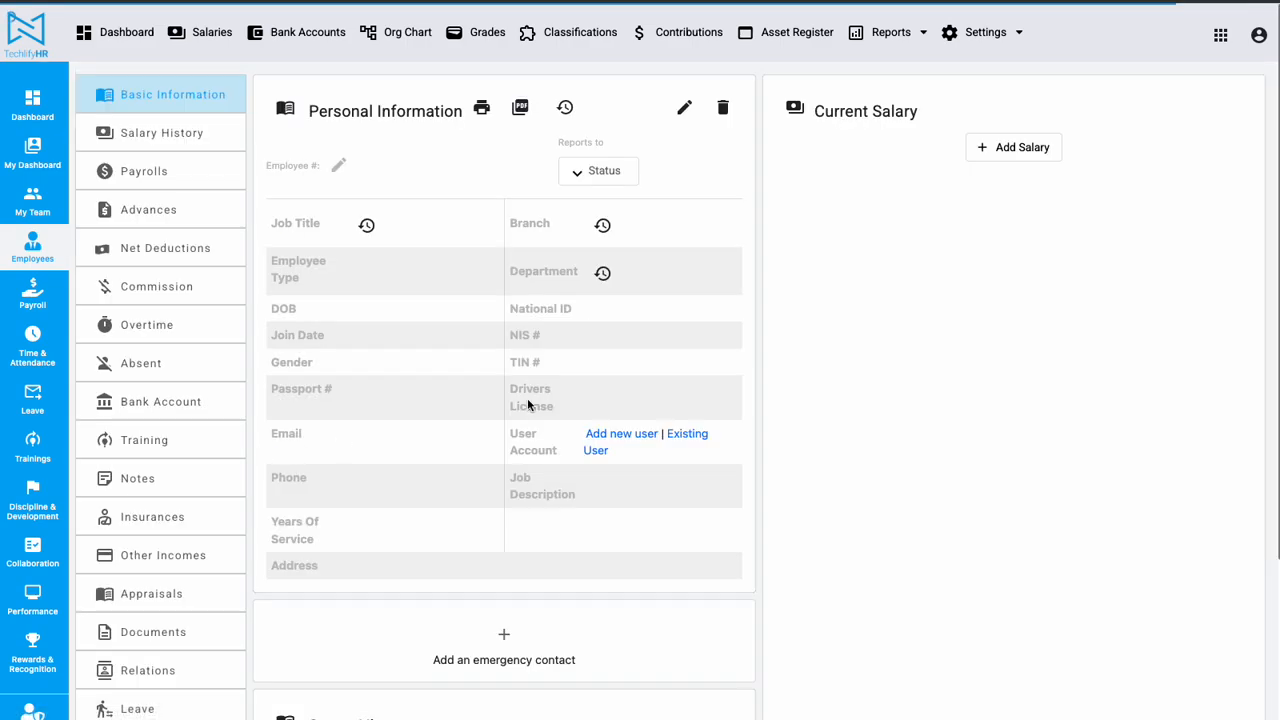
left_click(923, 397)
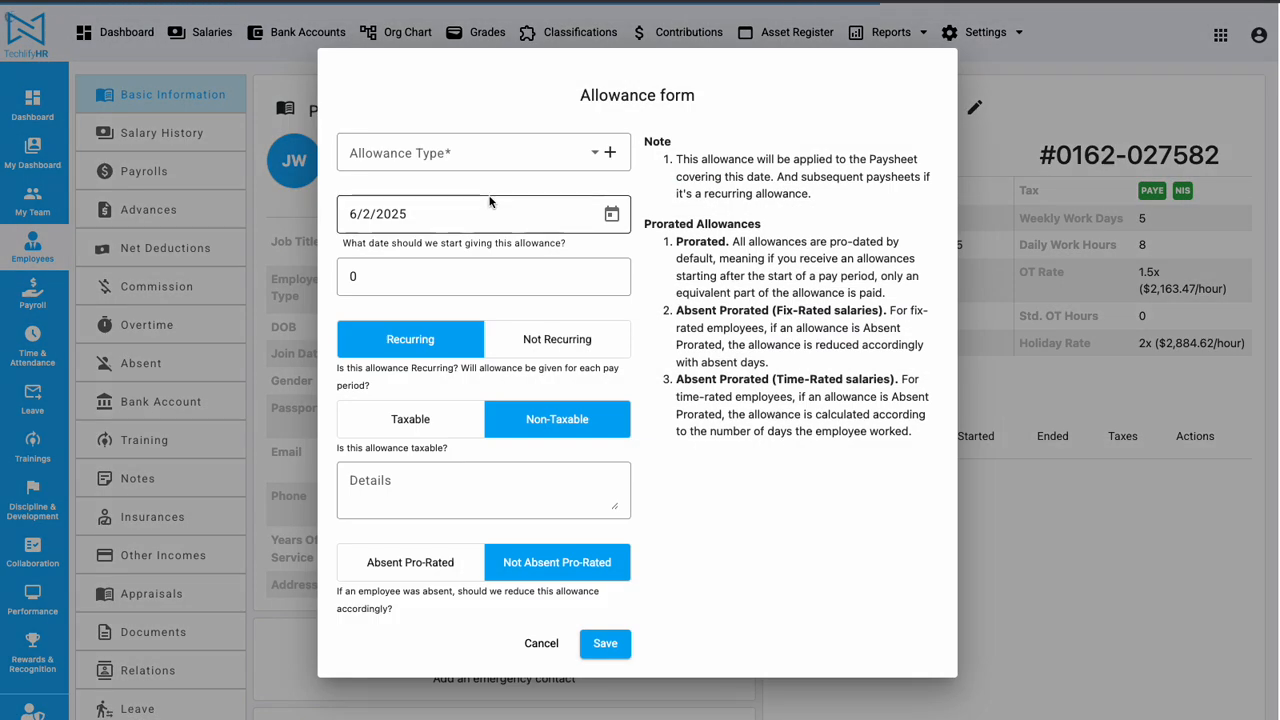
Step: Set the allowance type to Magazine with an amount of 15000, and save the allowance for the employee
left_click(449, 157)
left_click(429, 194)
type("mag")
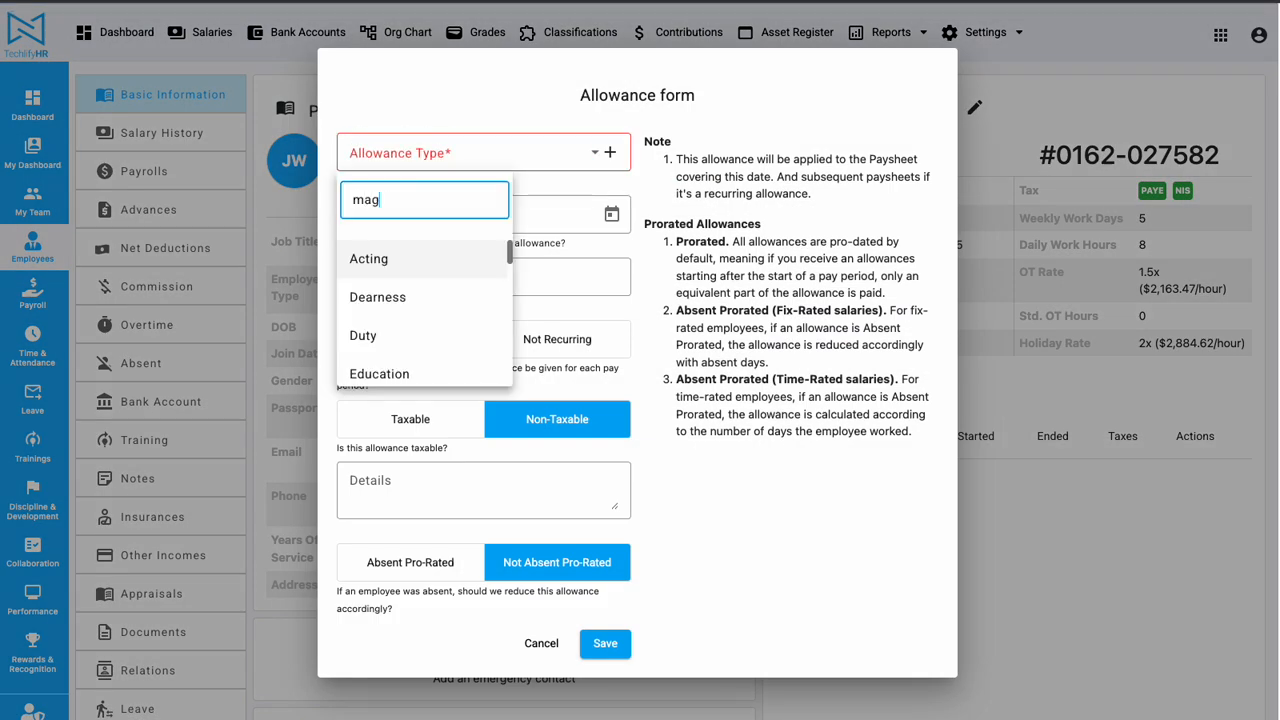
left_click(409, 271)
left_click(393, 278)
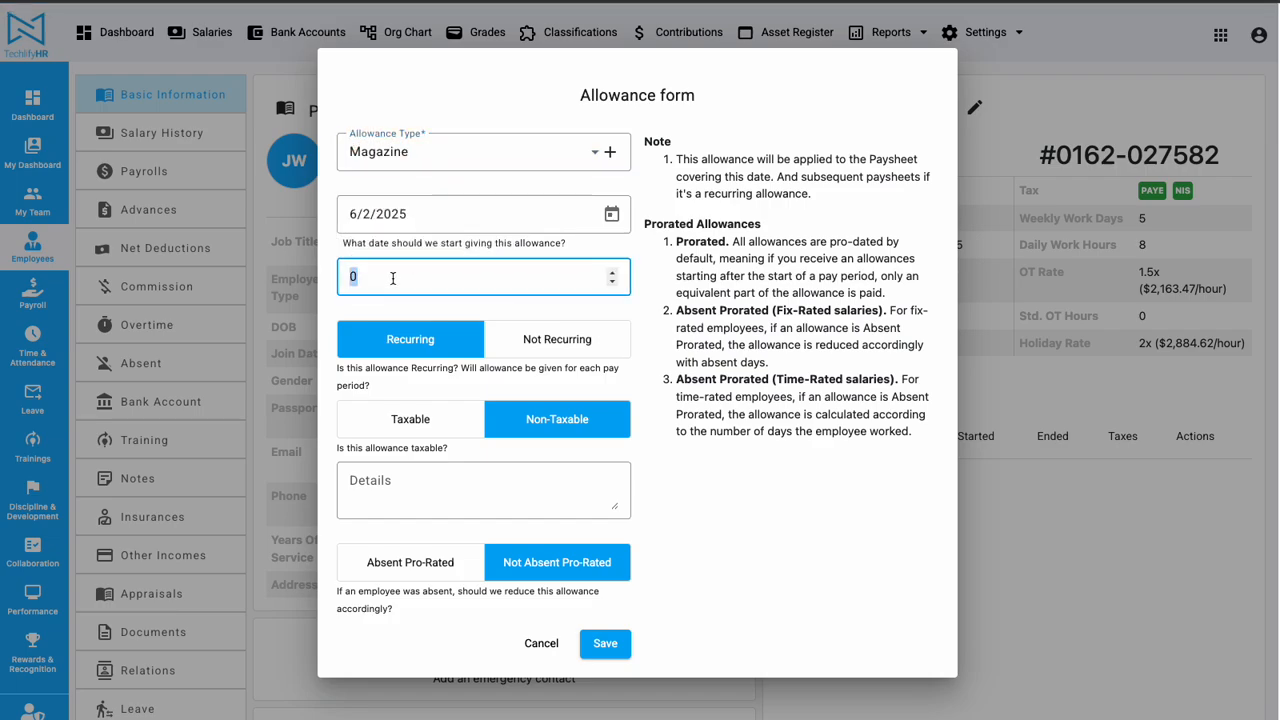
type("15000")
left_click(604, 645)
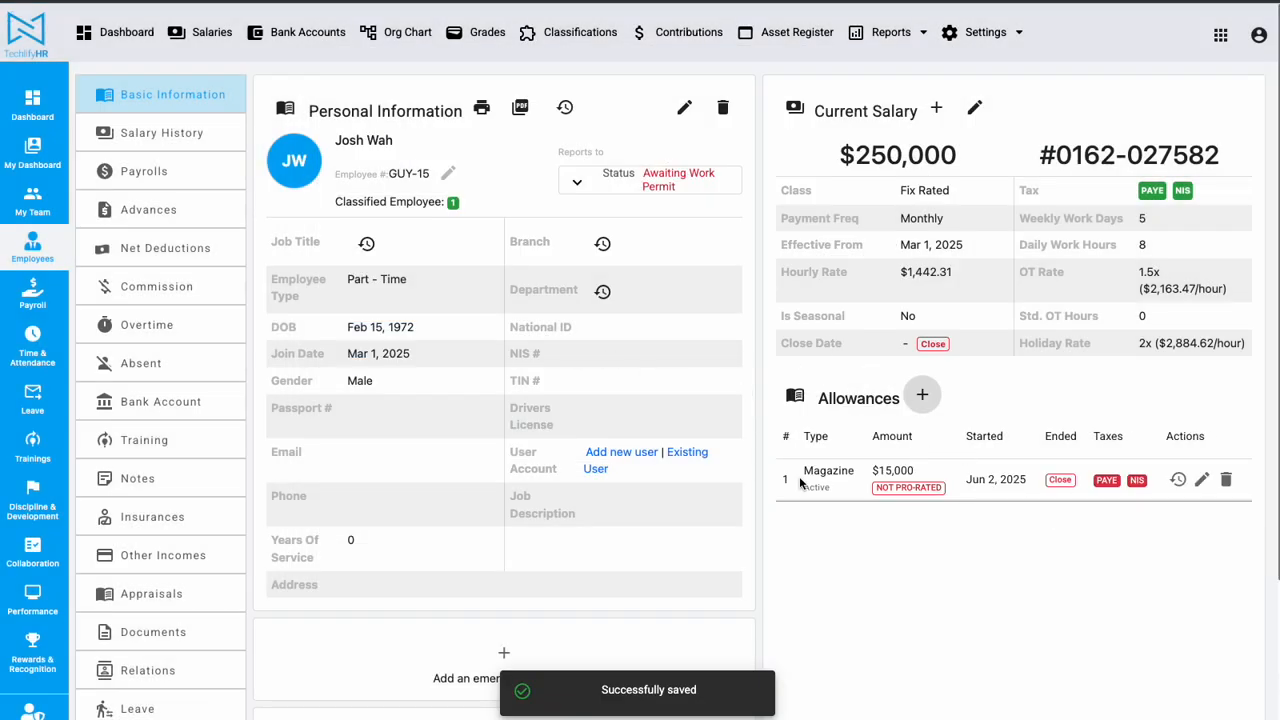
Step: Return to the employee list and start a new allowance for the first listed employee
left_click(33, 250)
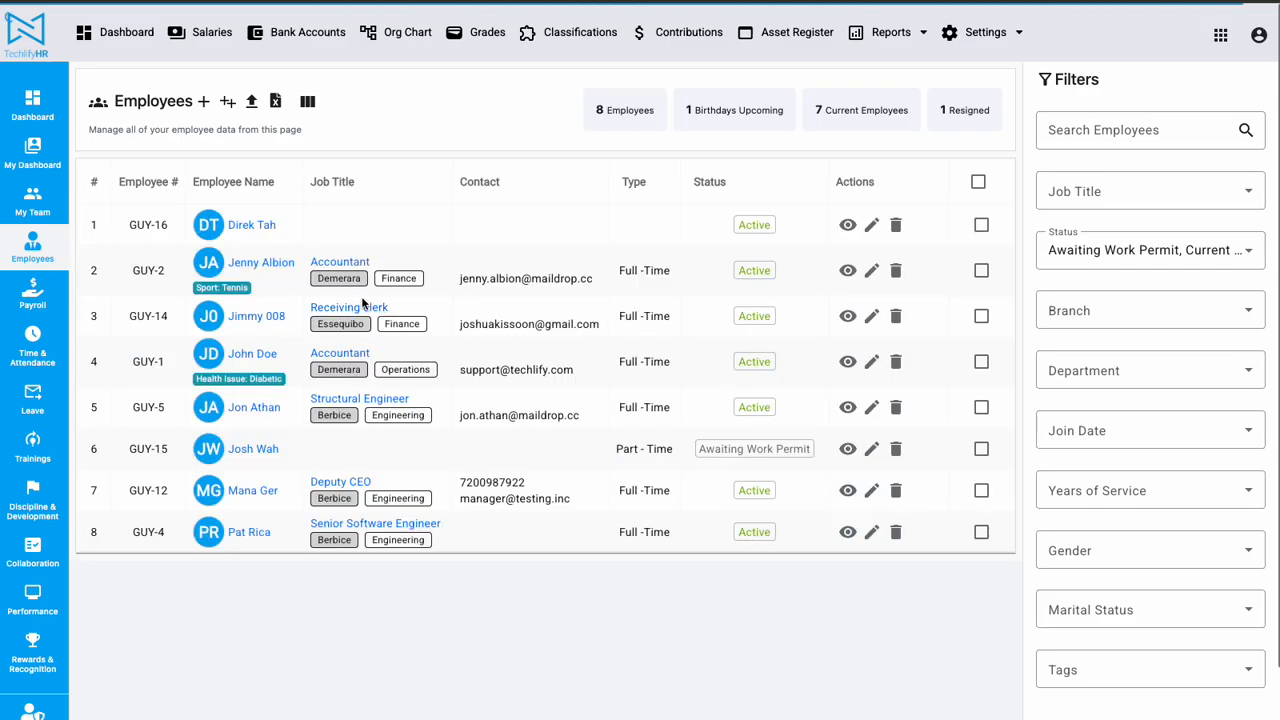
left_click(250, 228)
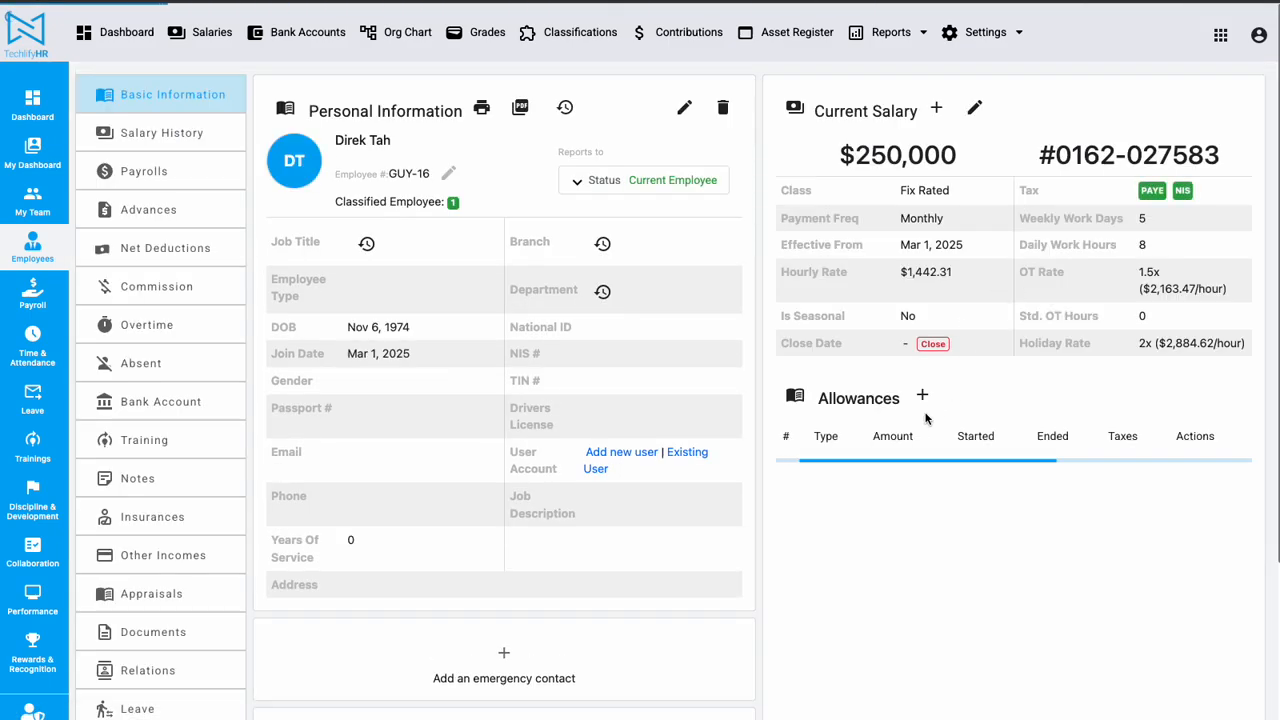
left_click(919, 396)
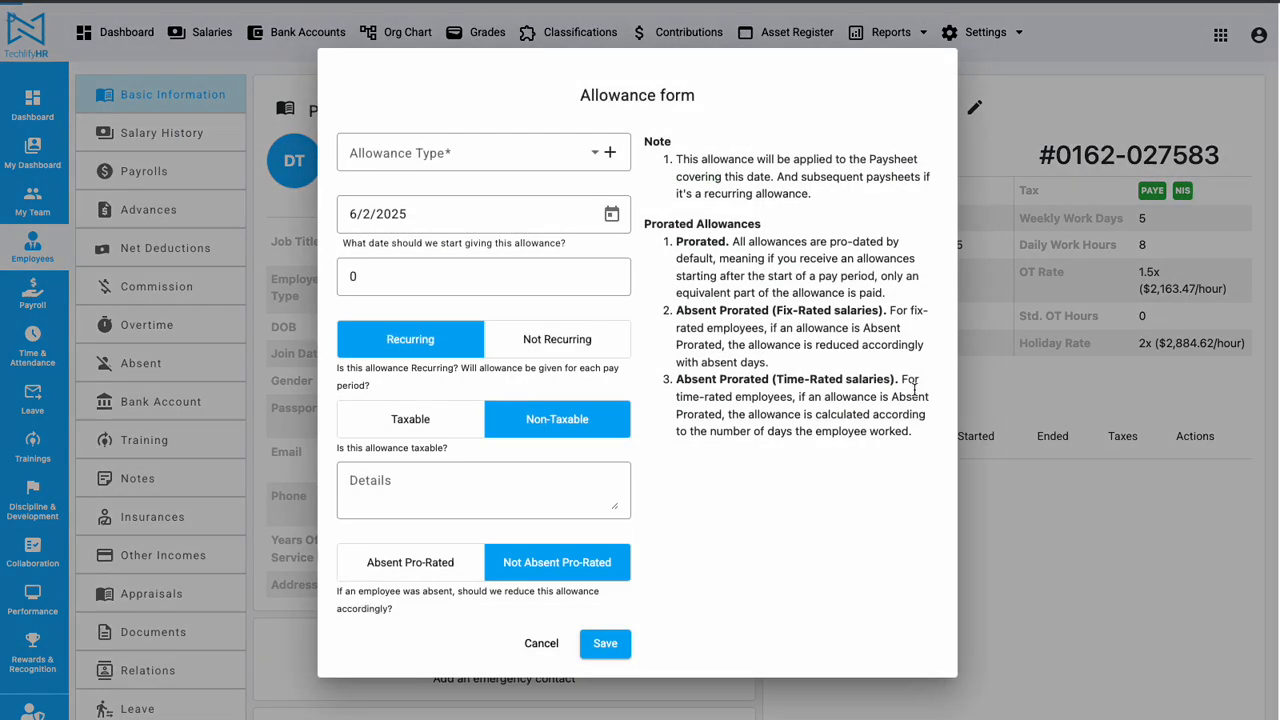
Step: Choose Magazine as the allowance type, set the amount to 15000, and save the allowance on this employee's profile
left_click(423, 158)
type("m")
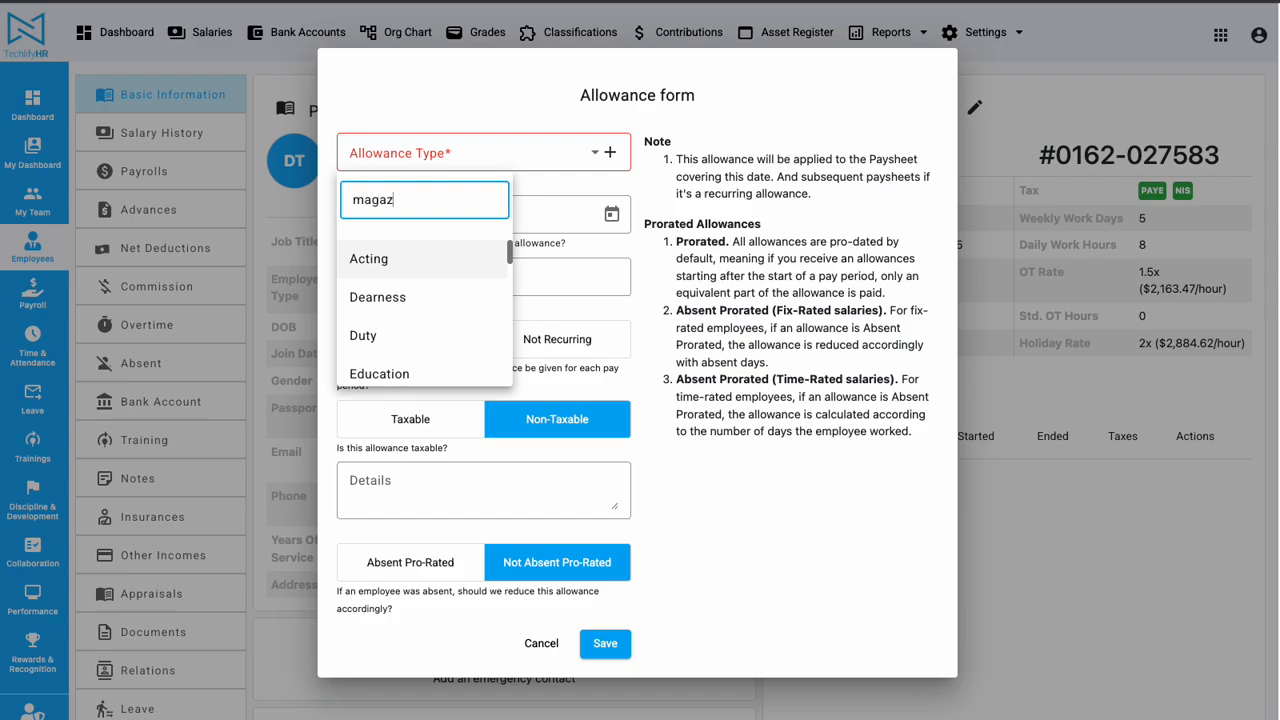
type("agaz")
left_click(411, 268)
left_click(403, 288)
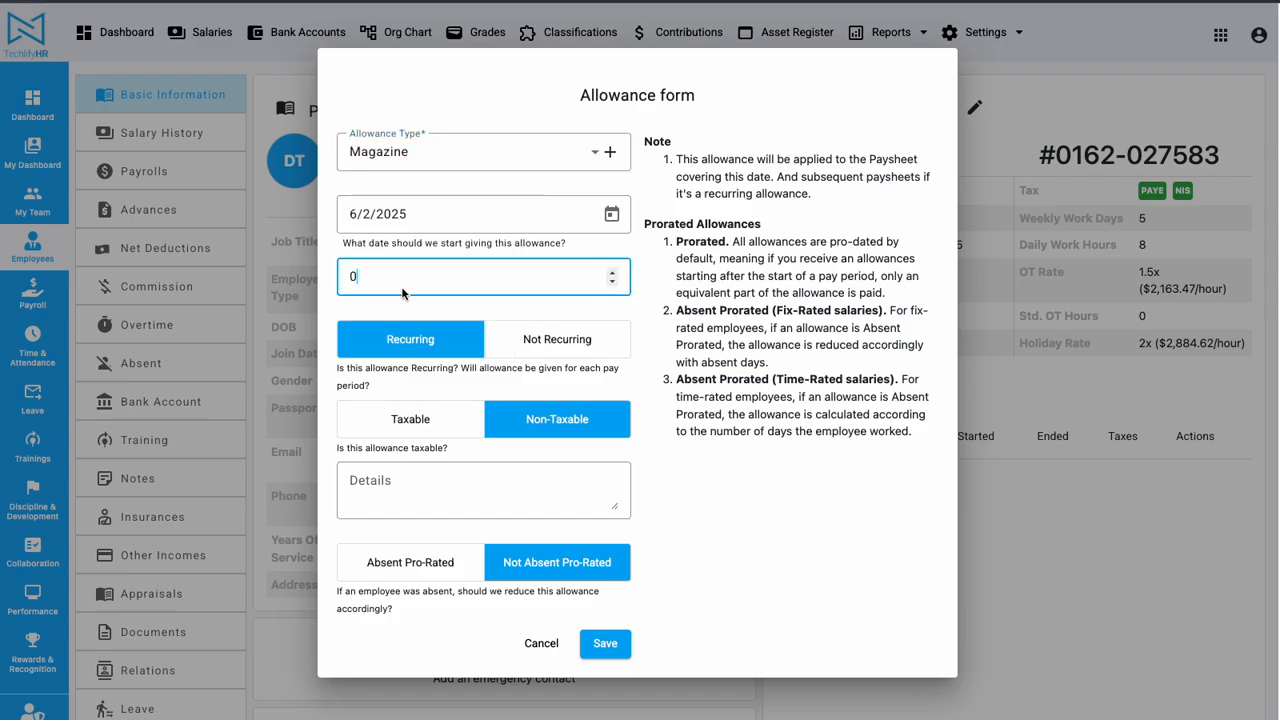
double_click(366, 277)
type("15000")
left_click(612, 644)
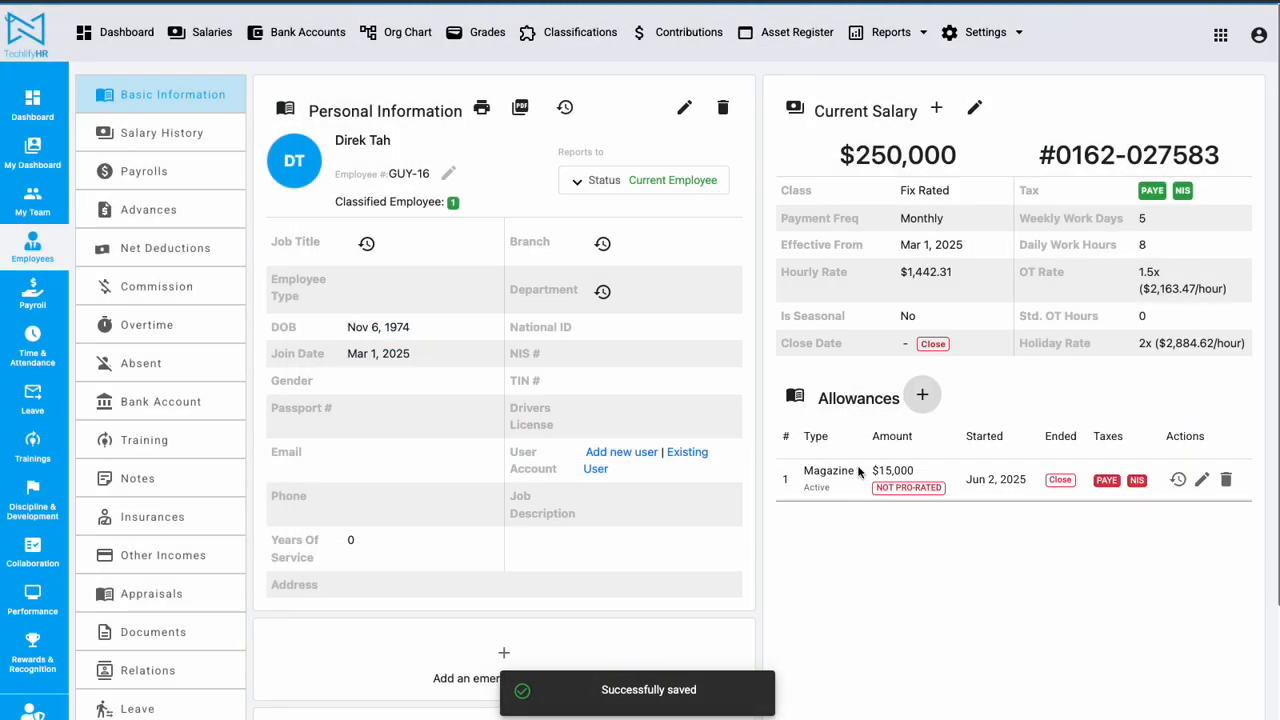
double_click(836, 469)
left_click(932, 573)
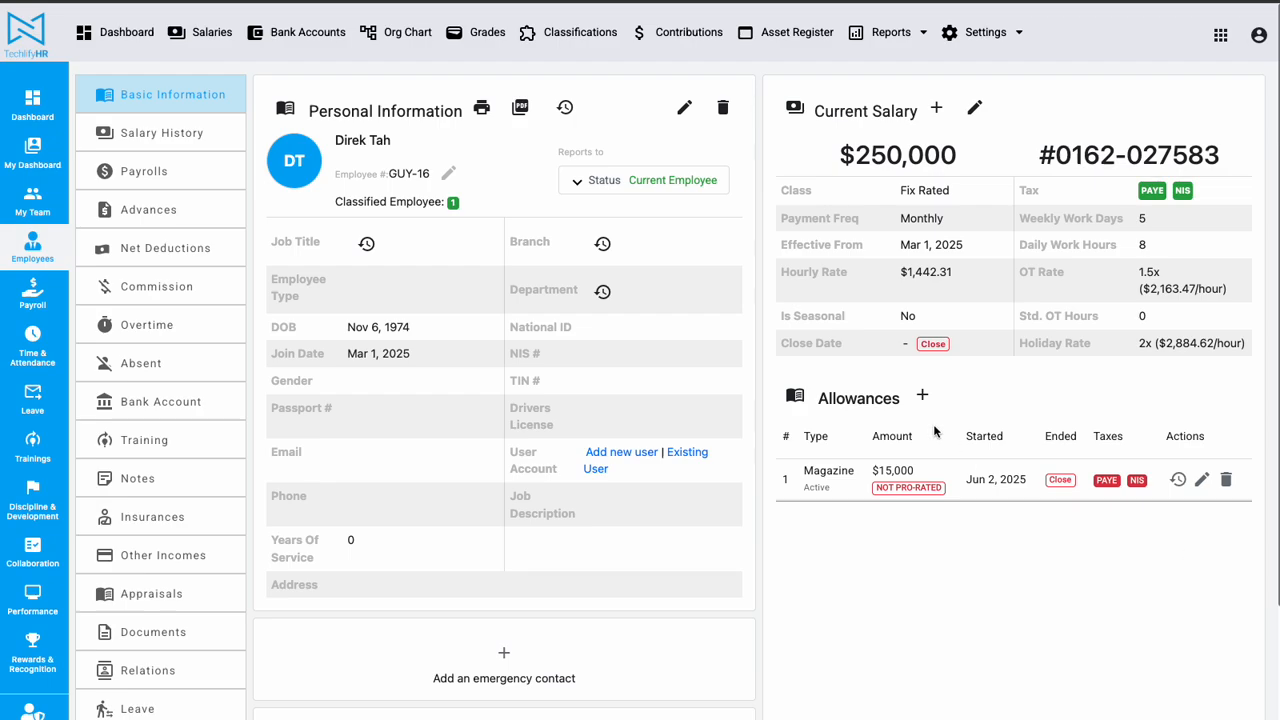
Step: Examine the full list of allowance types offered when adding another allowance to this employee, then leave the form unsaved
left_click(922, 395)
left_click(466, 158)
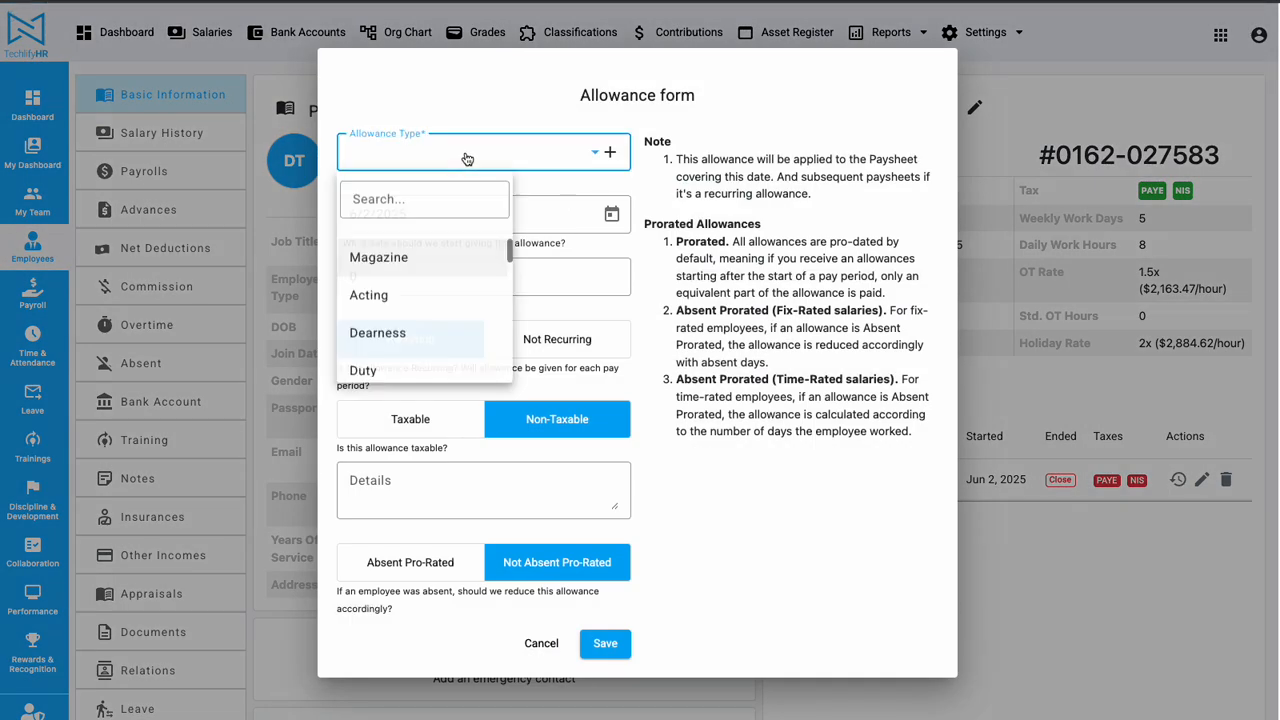
scroll(451, 277, "down", 2)
scroll(451, 277, "up", 2)
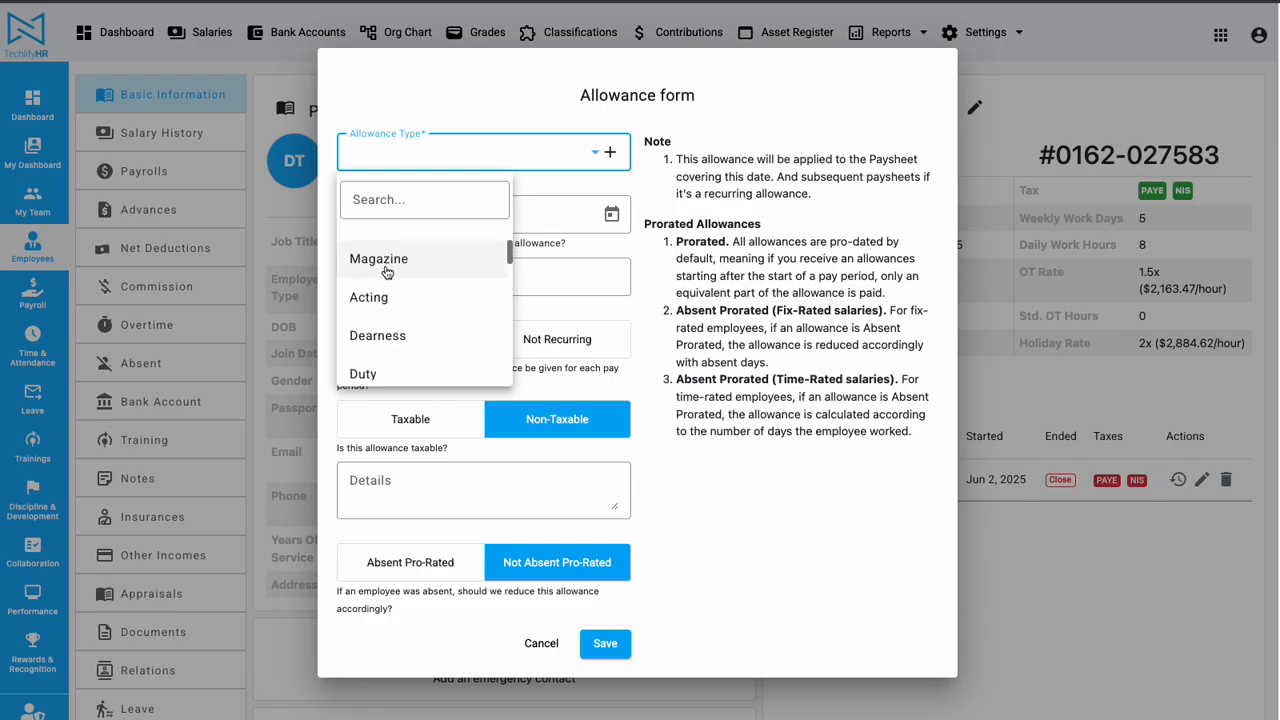
scroll(386, 271, "down", 10)
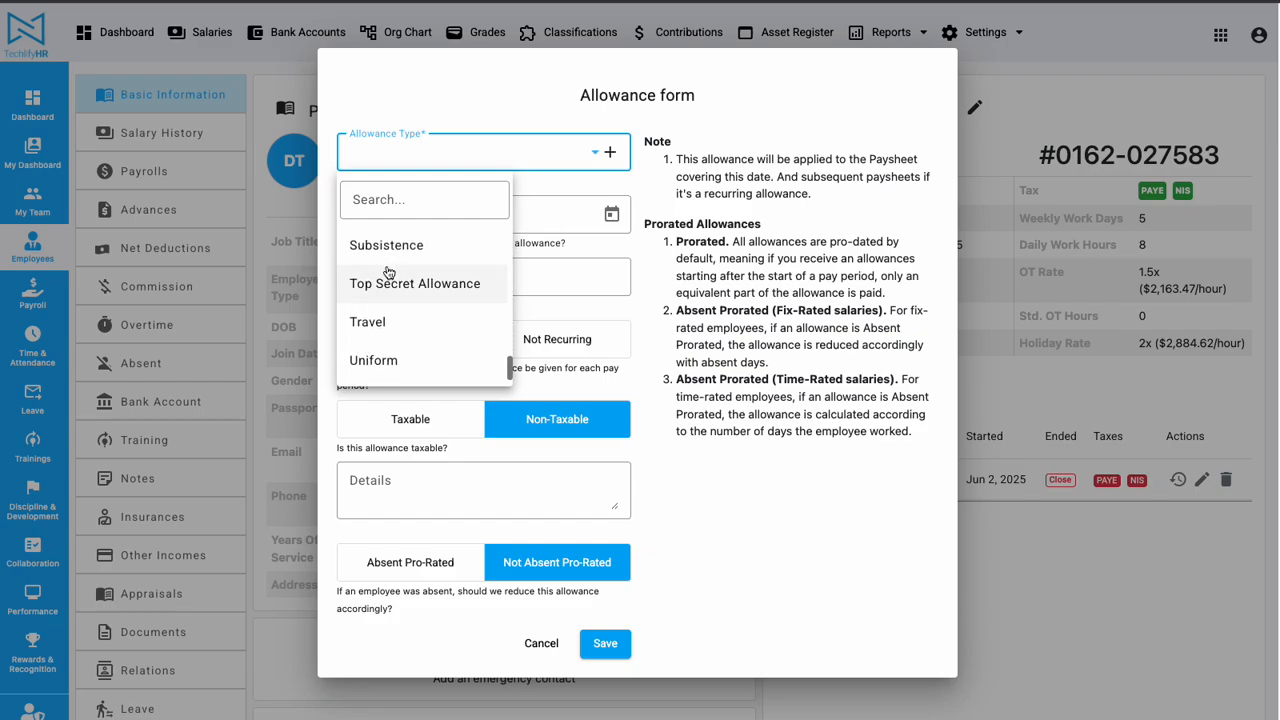
scroll(388, 273, "up", 10)
scroll(423, 274, "down", 4)
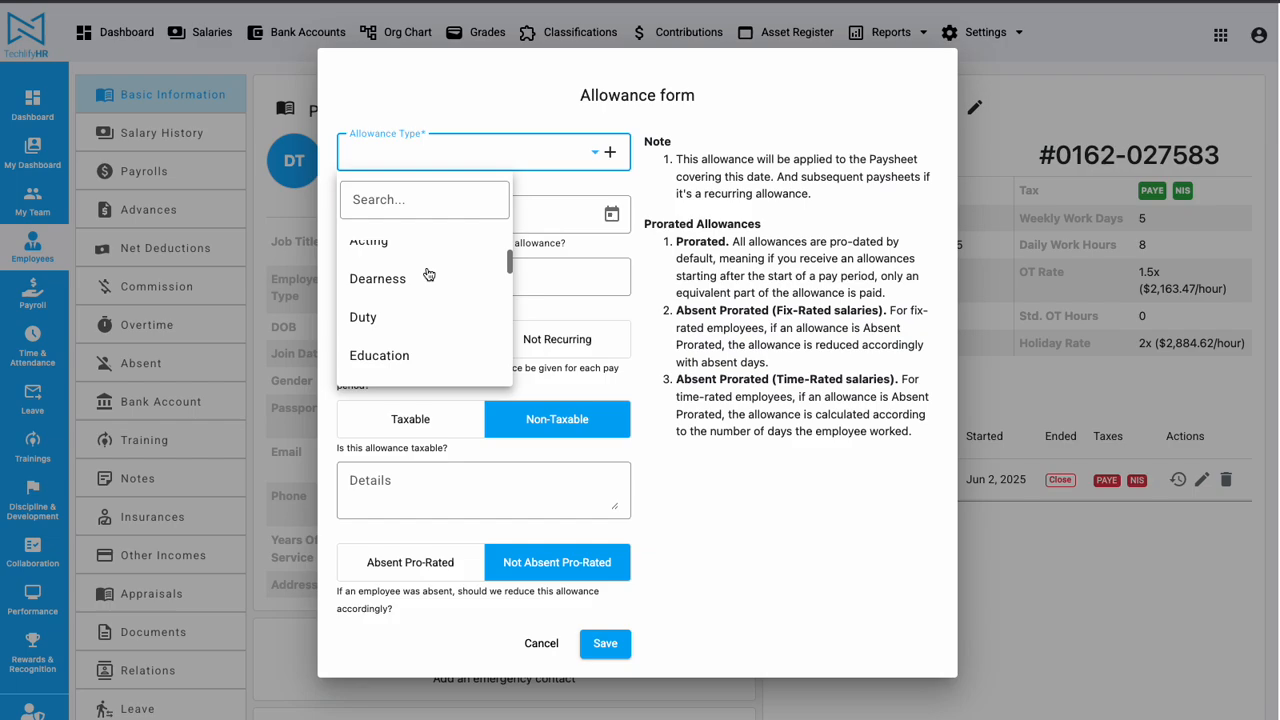
scroll(428, 274, "down", 6)
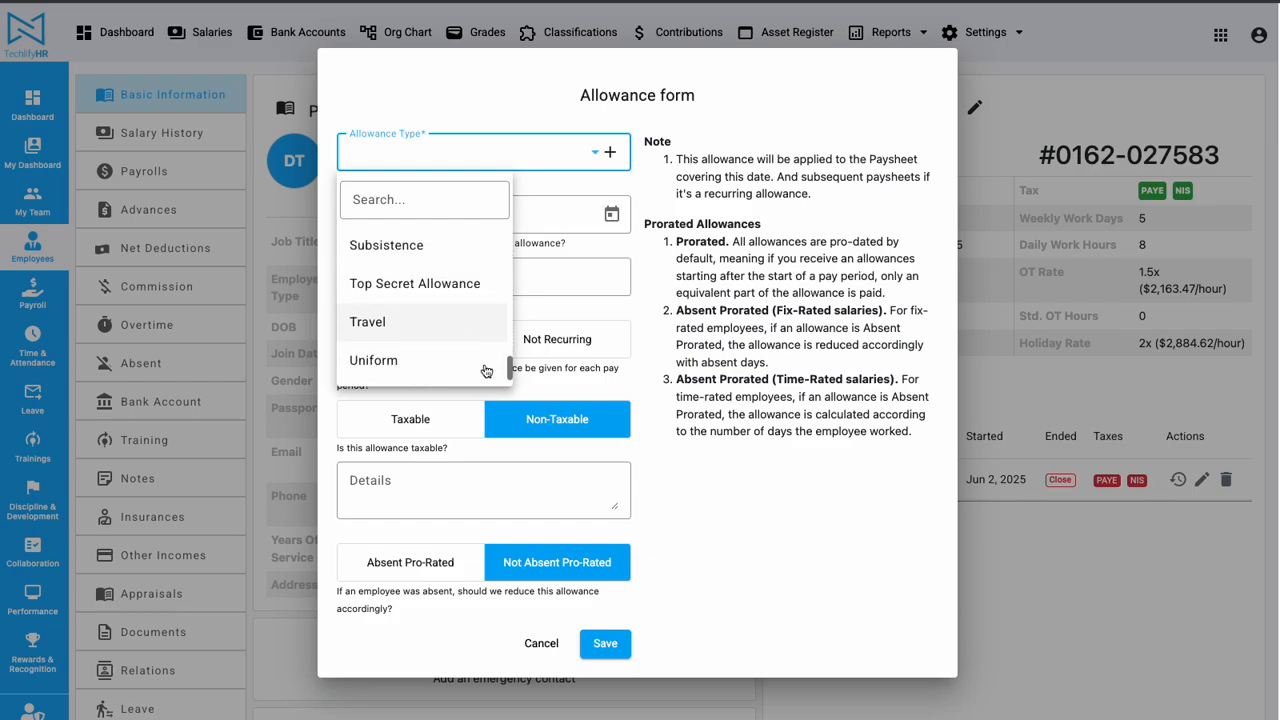
left_click(1047, 215)
left_click(1043, 217)
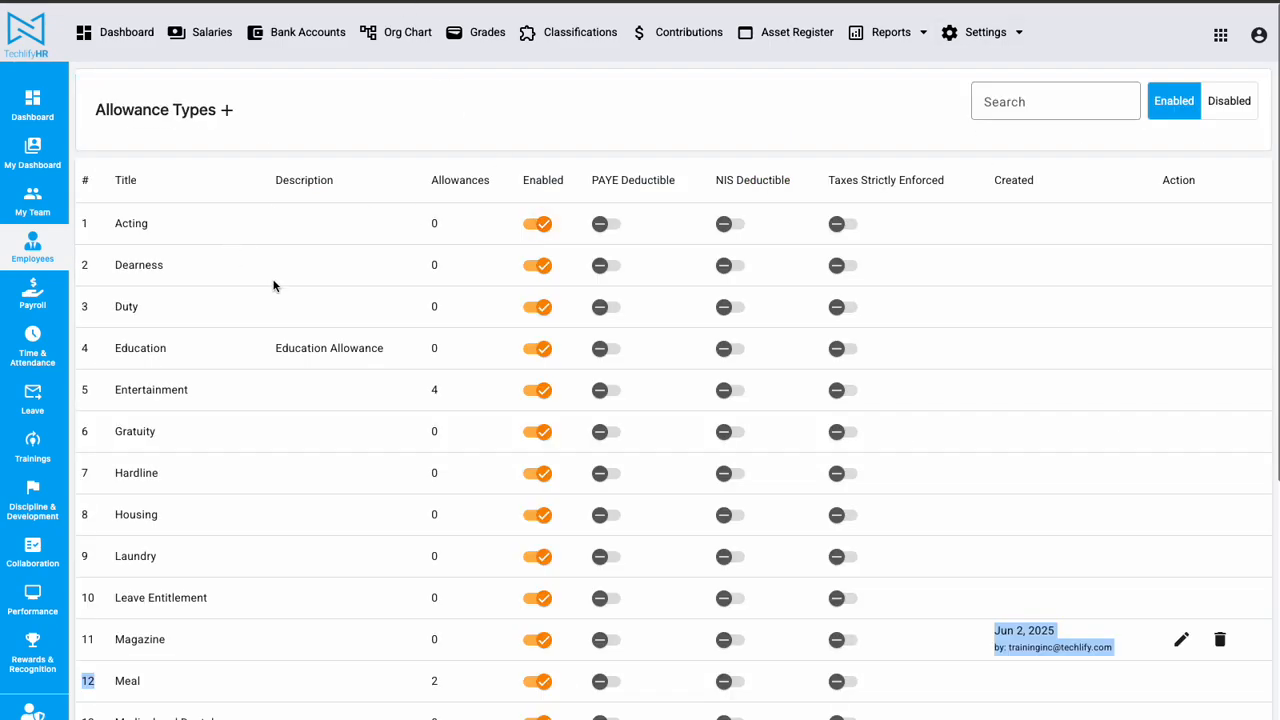
Step: Disable the Acting, Duty, Hardline, Uniform and Subsistence allowance types in the allowance types list
left_click(535, 225)
left_click(541, 307)
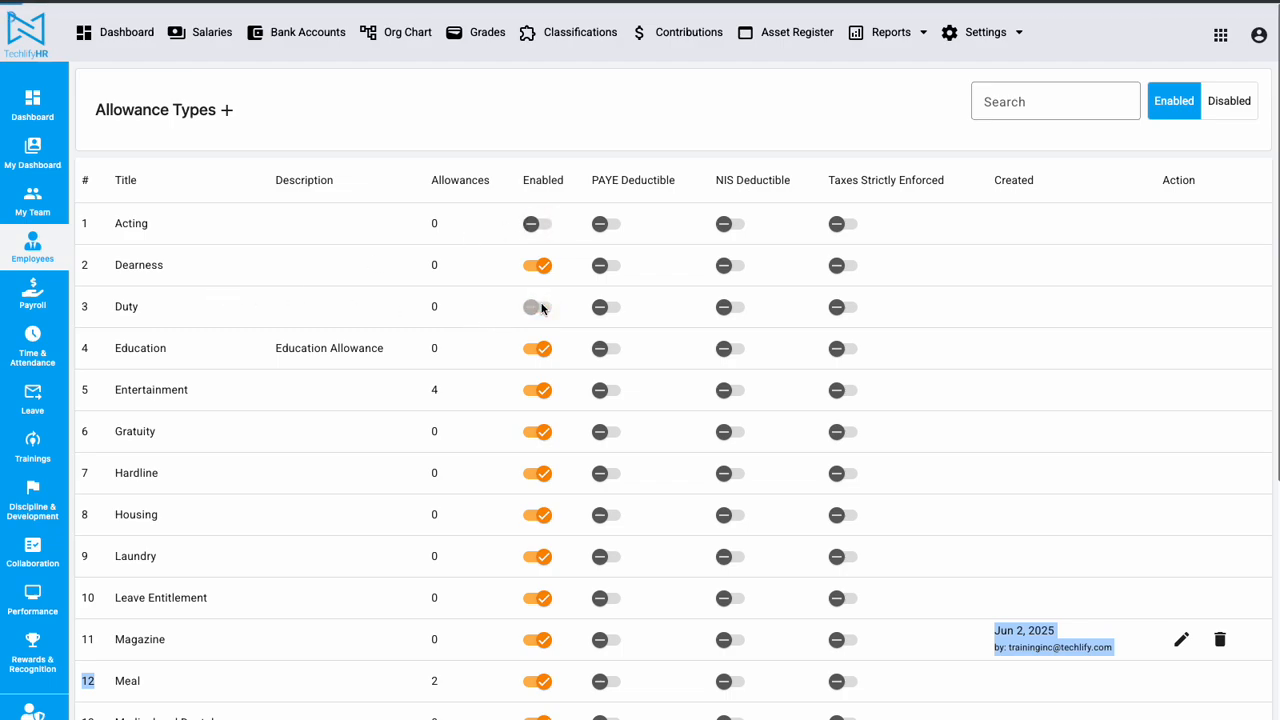
scroll(409, 349, "down", 3)
left_click(541, 335)
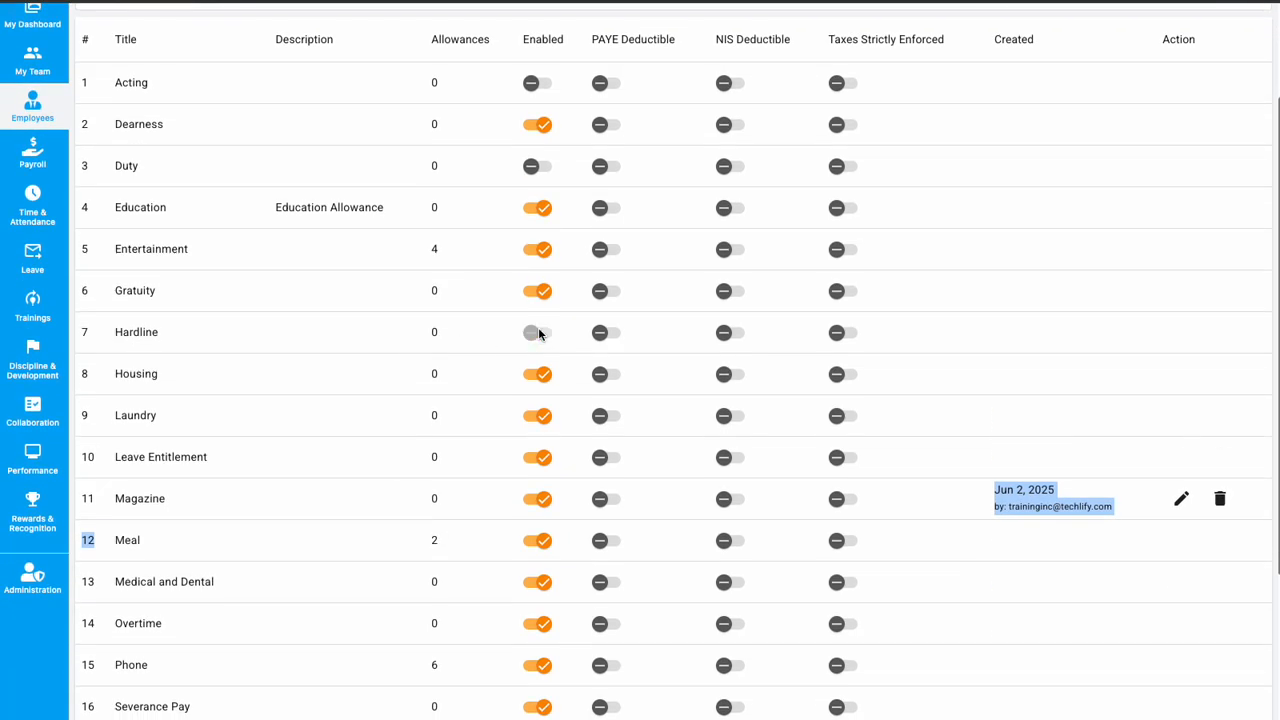
scroll(537, 337, "down", 4)
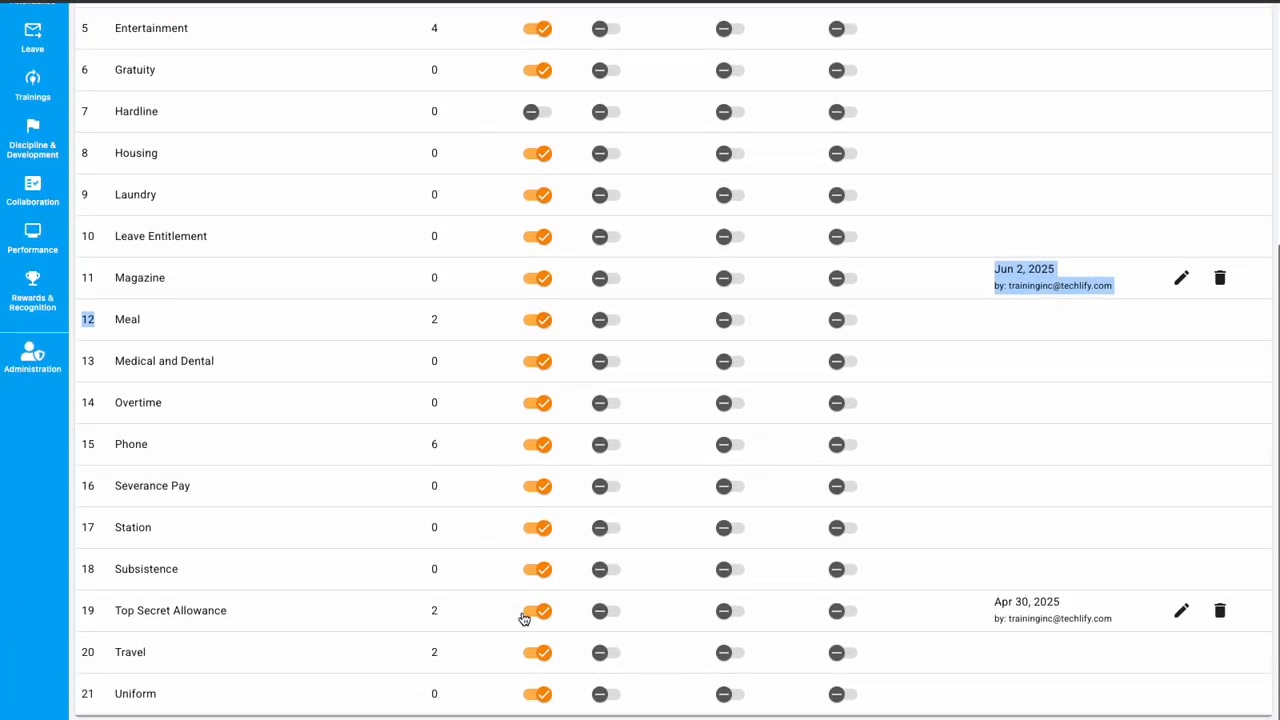
left_click(535, 694)
left_click(551, 574)
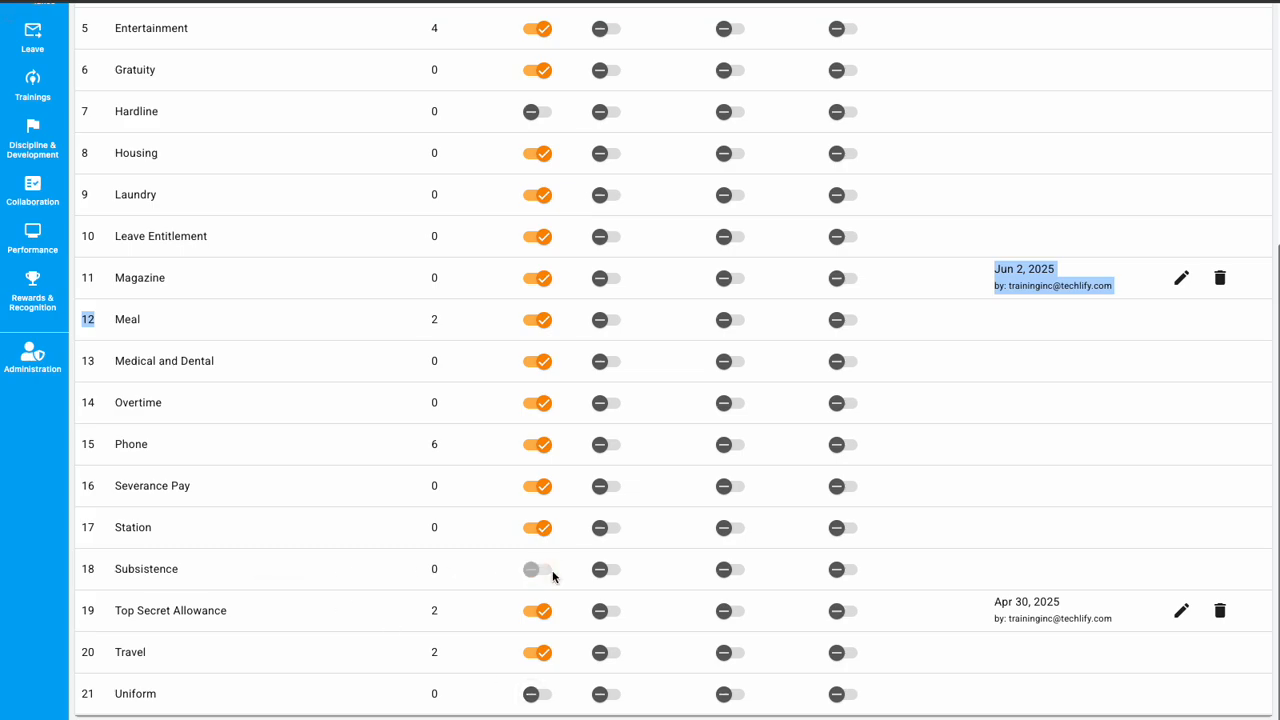
Step: Review the allowance types still enabled and disable the Overtime type
scroll(553, 577, "up", 3)
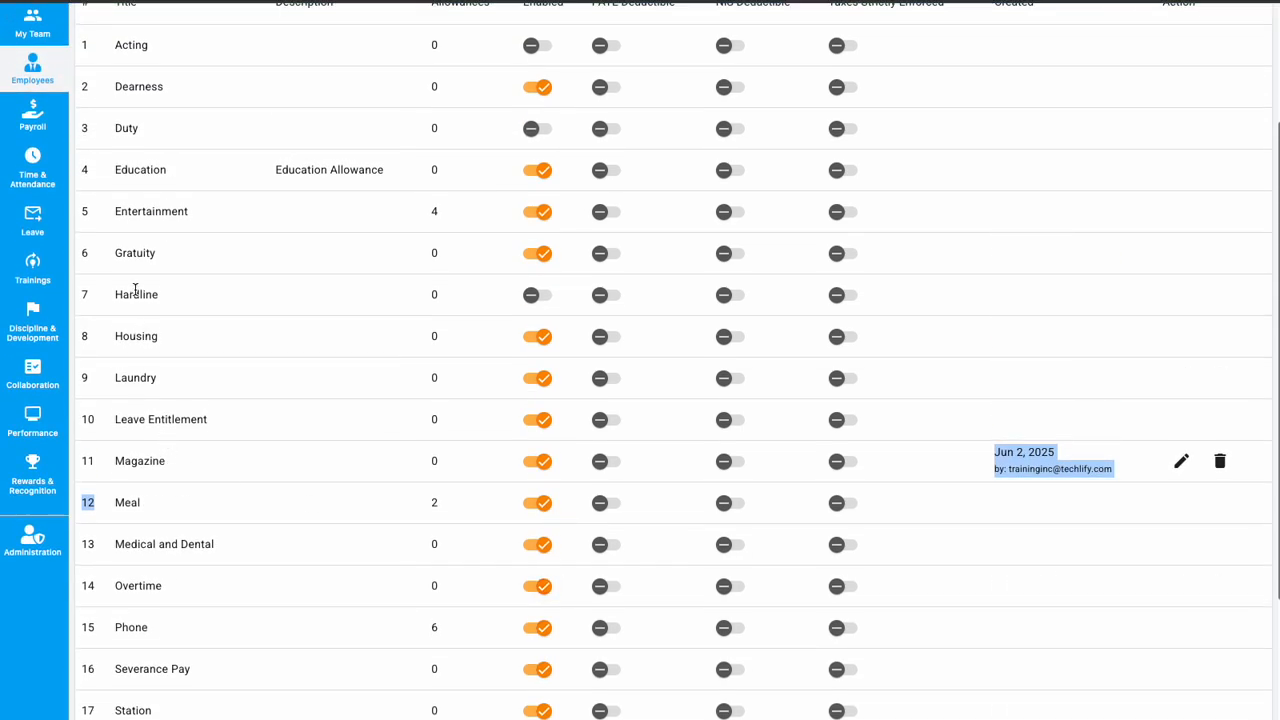
scroll(135, 289, "down", 3)
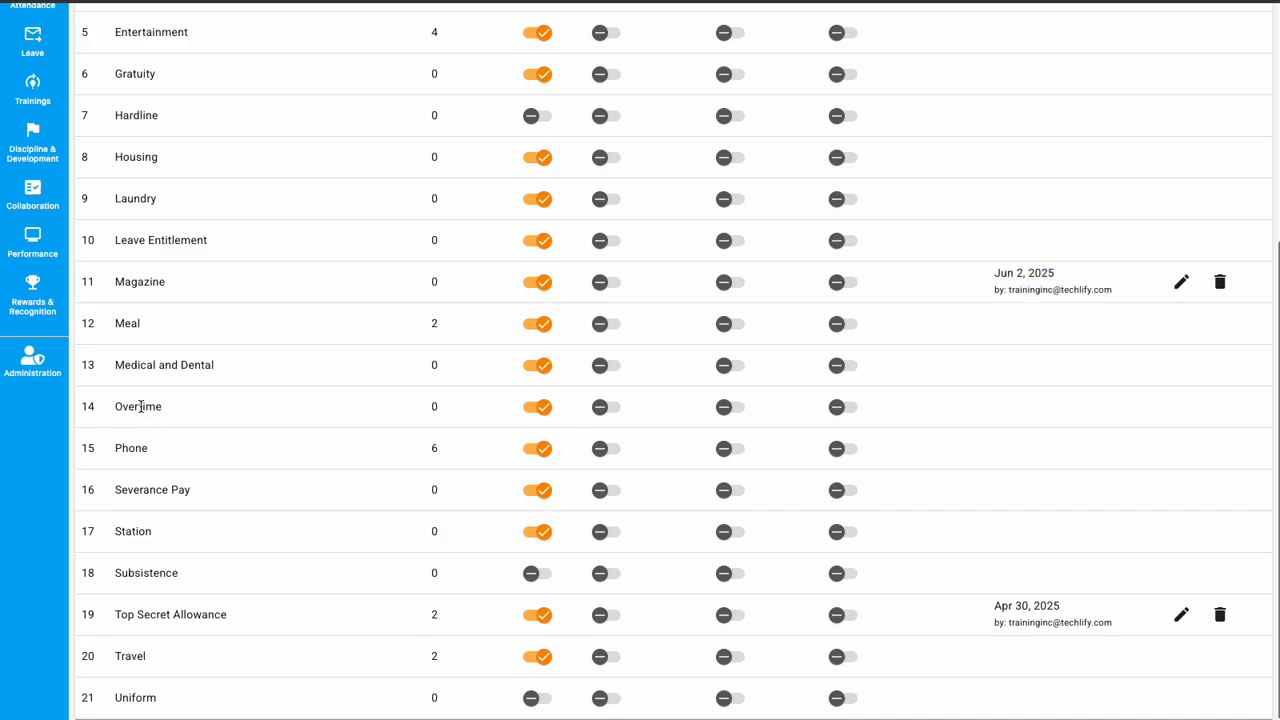
double_click(141, 406)
left_click(536, 412)
scroll(536, 413, "up", 4)
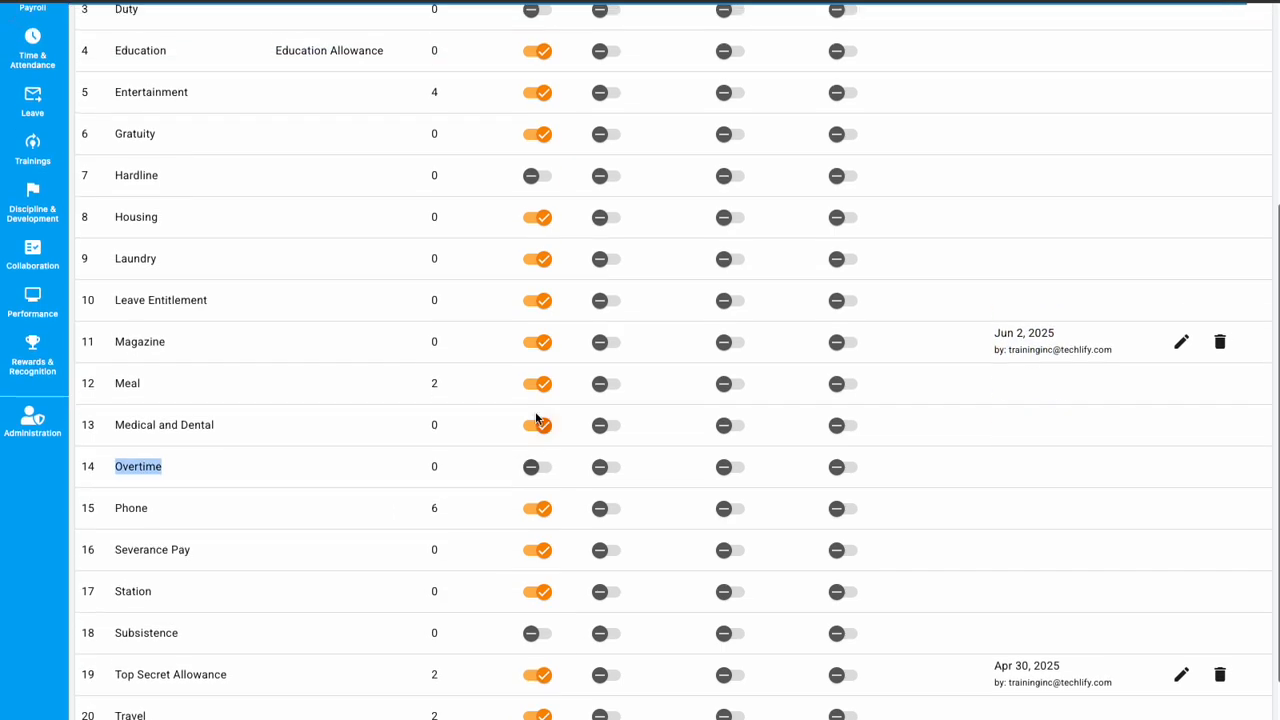
Step: Examine how many allowances use each allowance type, comparing the unused types with Entertainment and the others in use
scroll(536, 413, "down", 3)
scroll(536, 418, "down", 1)
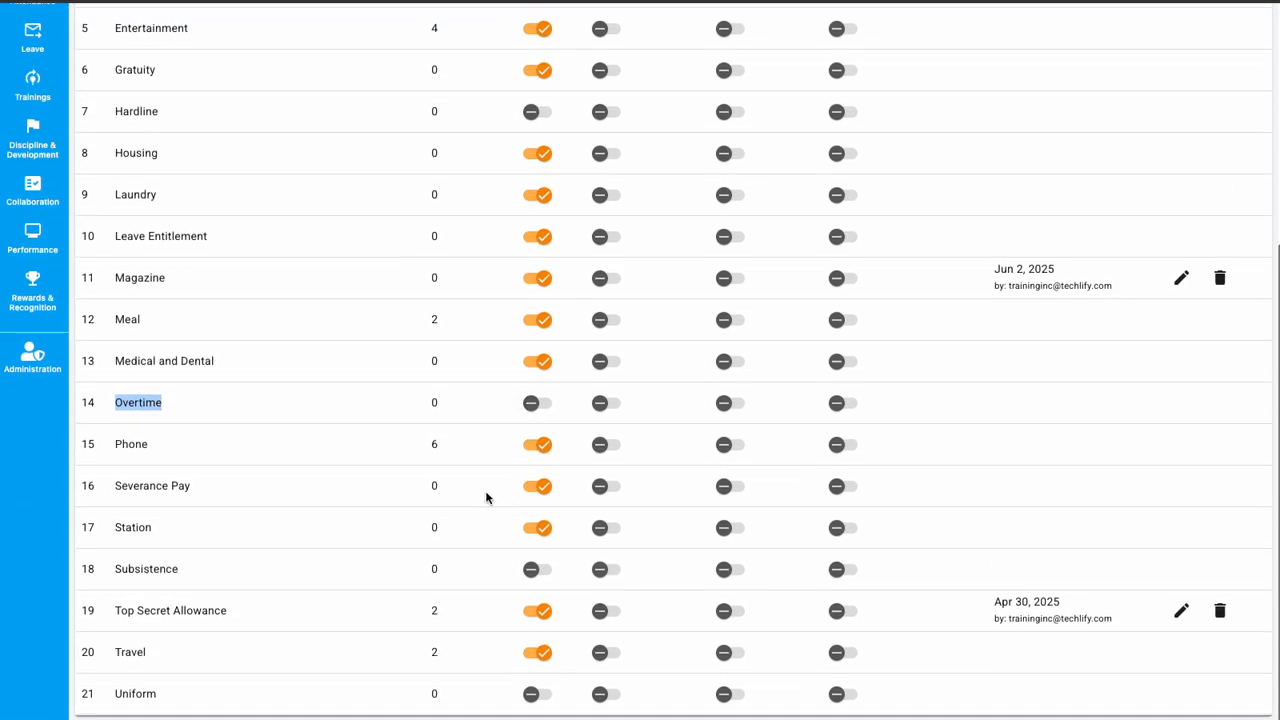
scroll(486, 497, "up", 4)
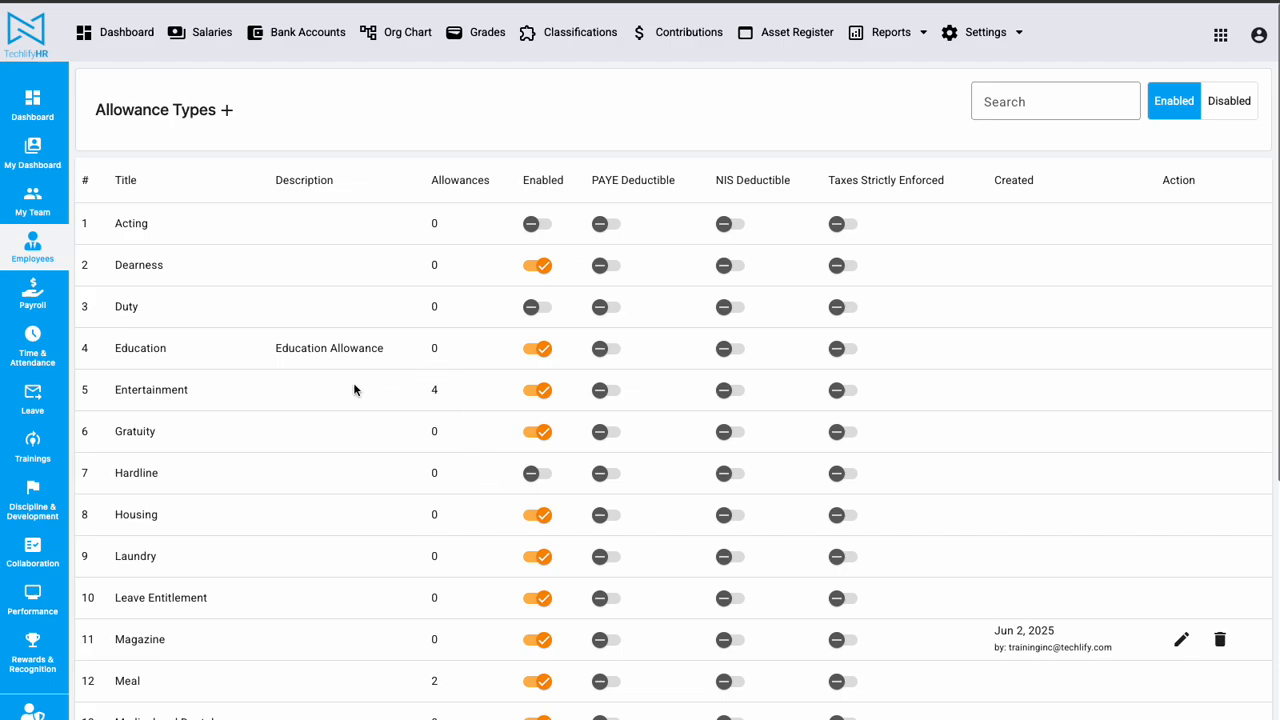
left_click_drag(424, 232, 441, 229)
left_click_drag(432, 276, 442, 276)
left_click_drag(430, 356, 456, 396)
scroll(406, 420, "down", 1)
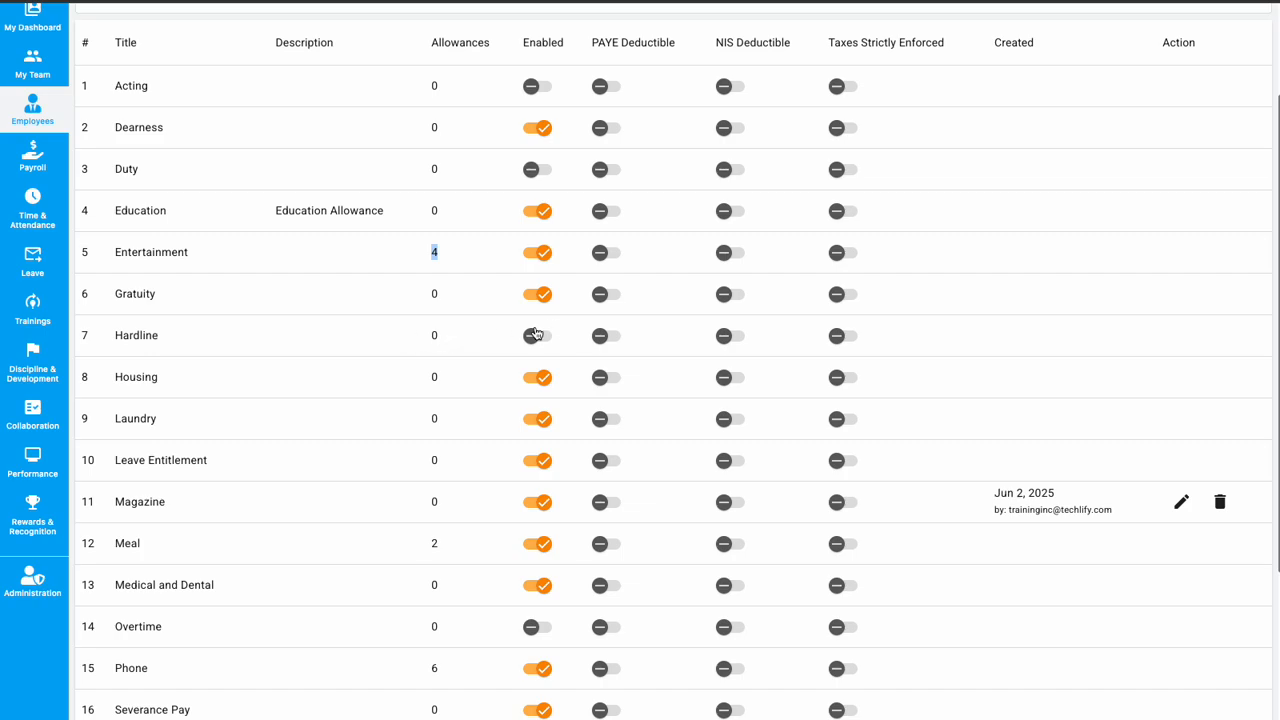
scroll(603, 631, "down", 2)
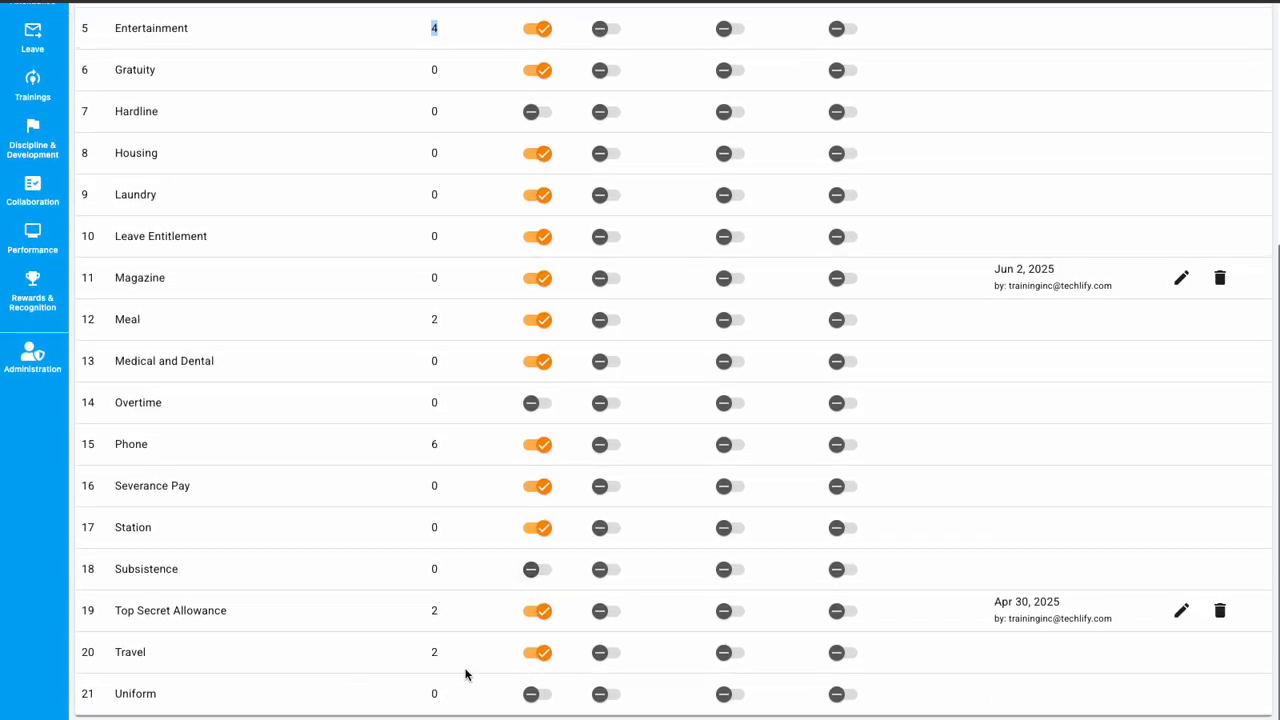
scroll(466, 674, "up", 3)
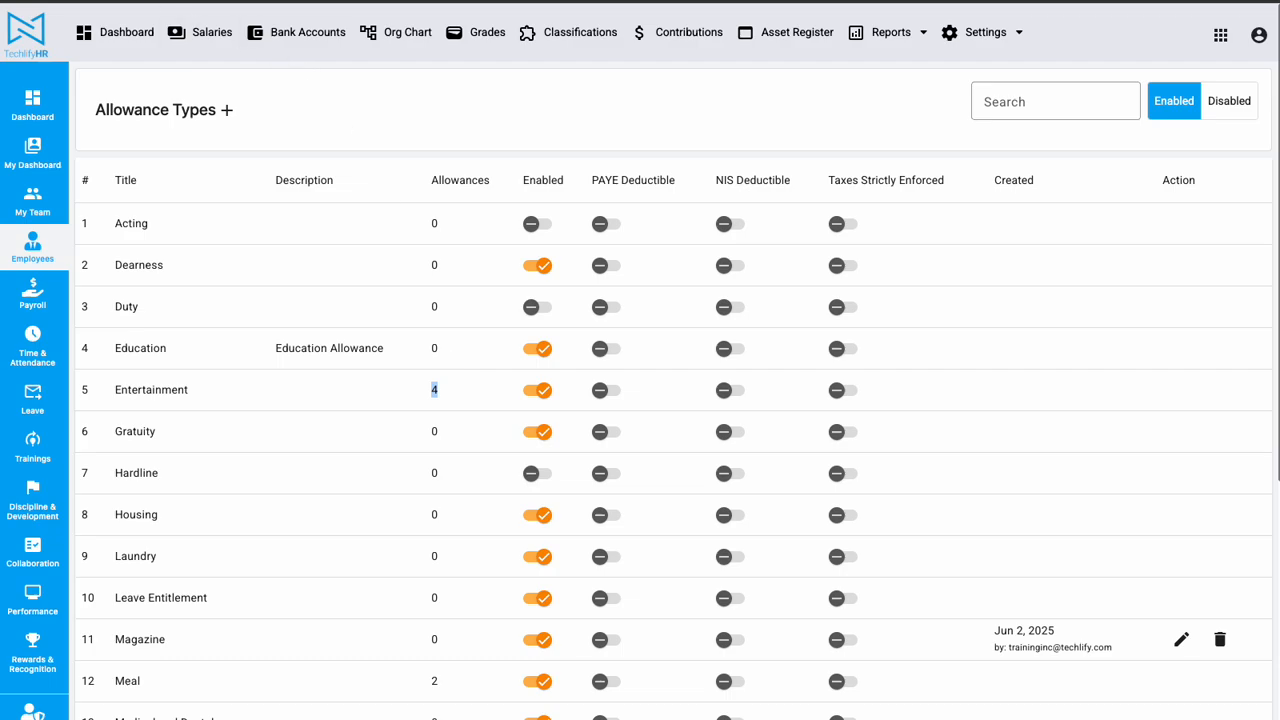
Step: Reload the allowance types page and check which types remain in the enabled list
key("super+r")
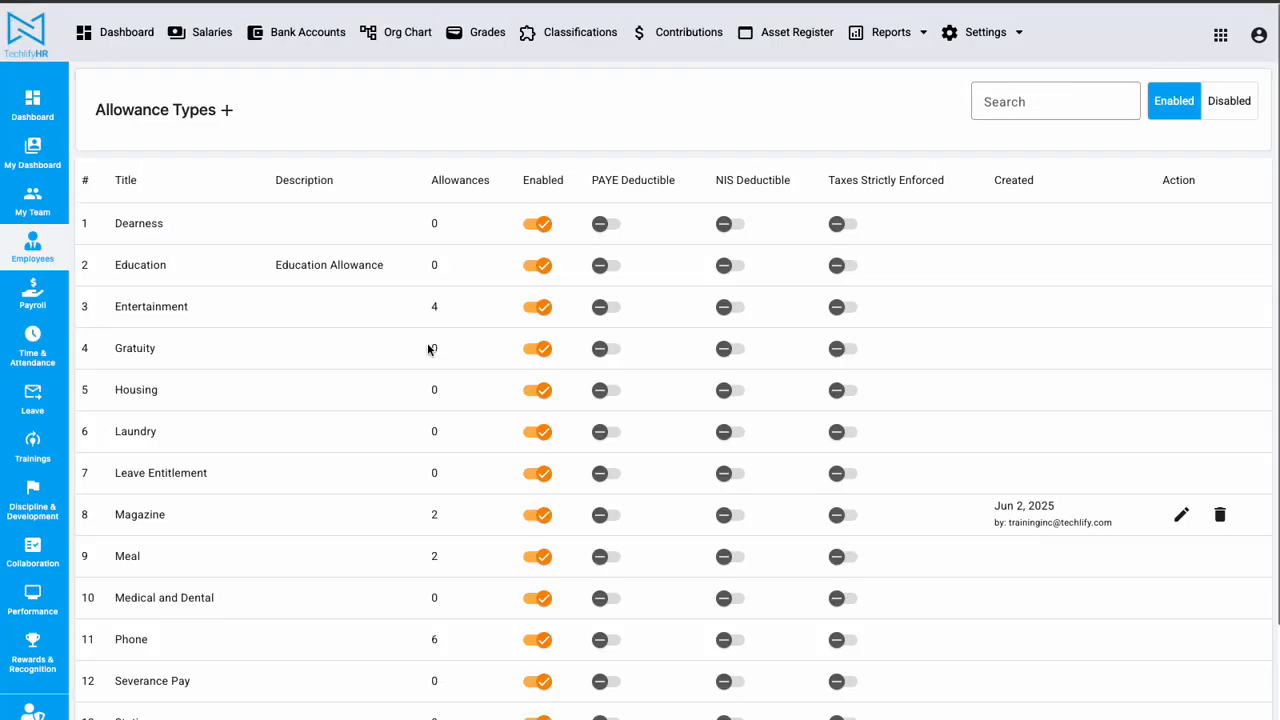
scroll(427, 300, "down", 1)
scroll(474, 389, "up", 1)
Step: Include the disabled allowance types in the list to review them, then restrict the list to enabled types again
left_click(1235, 98)
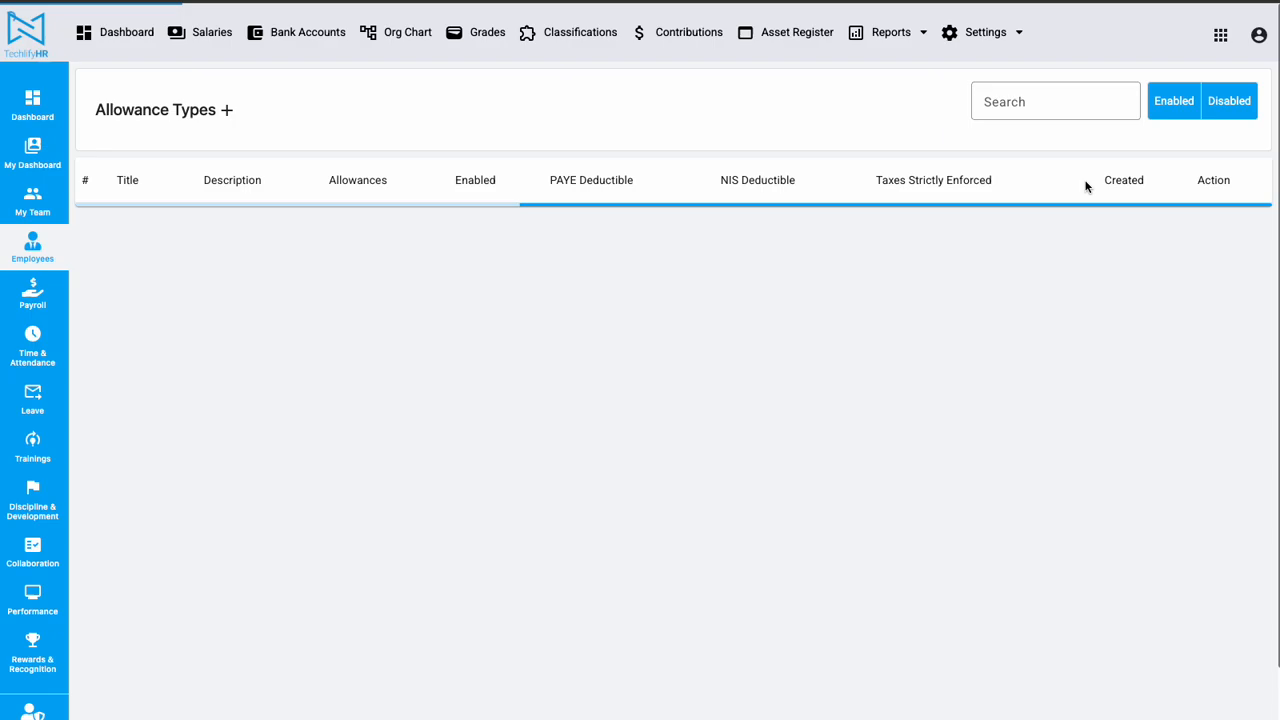
scroll(623, 214, "down", 4)
scroll(969, 337, "up", 4)
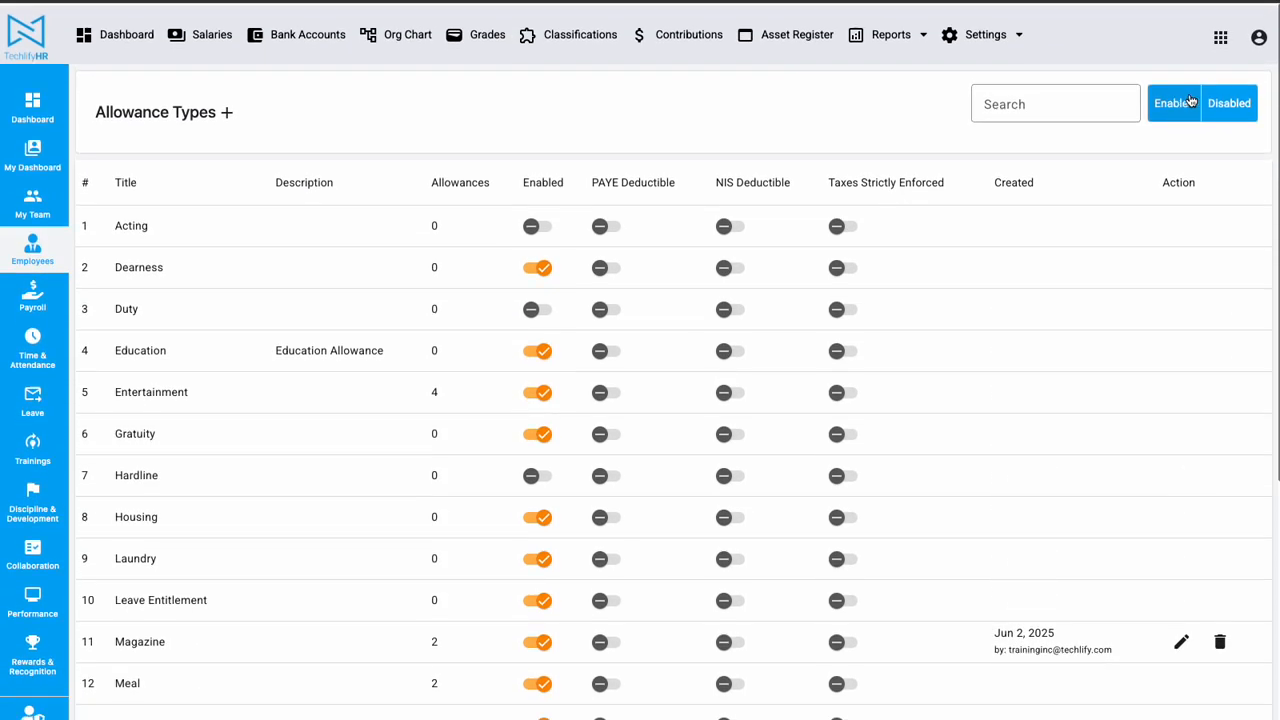
left_click(1255, 101)
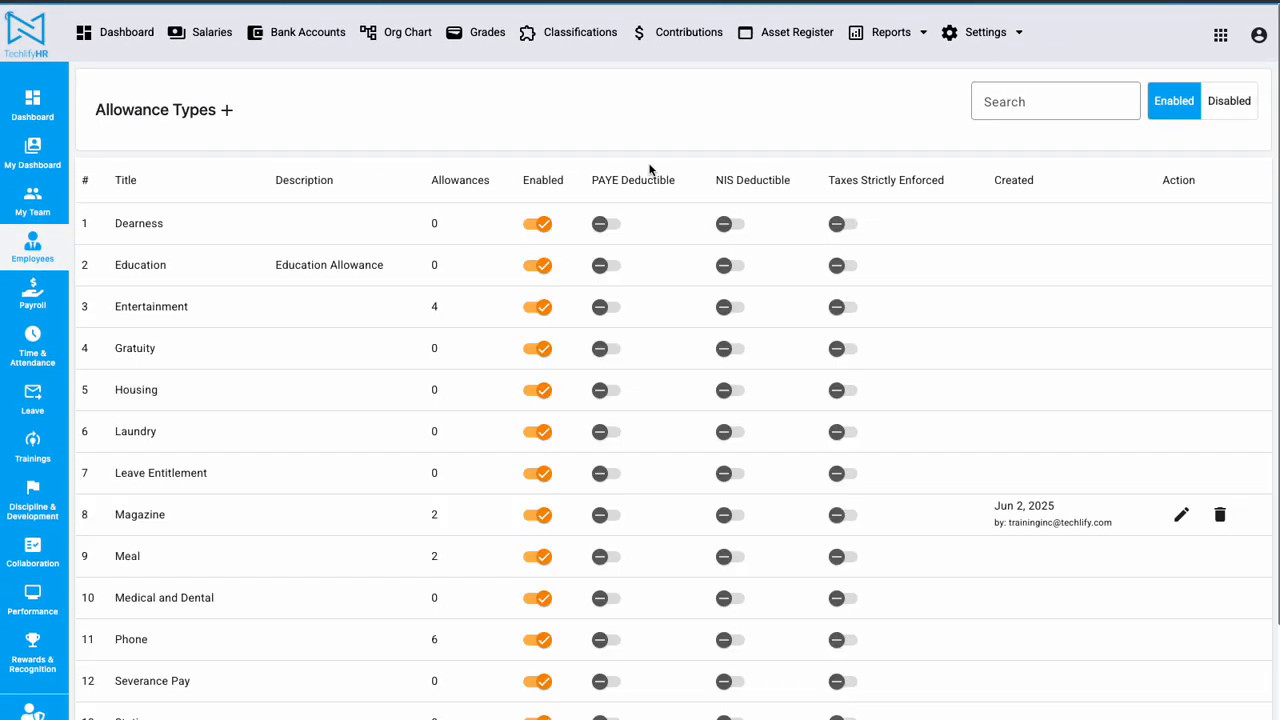
scroll(317, 267, "down", 1)
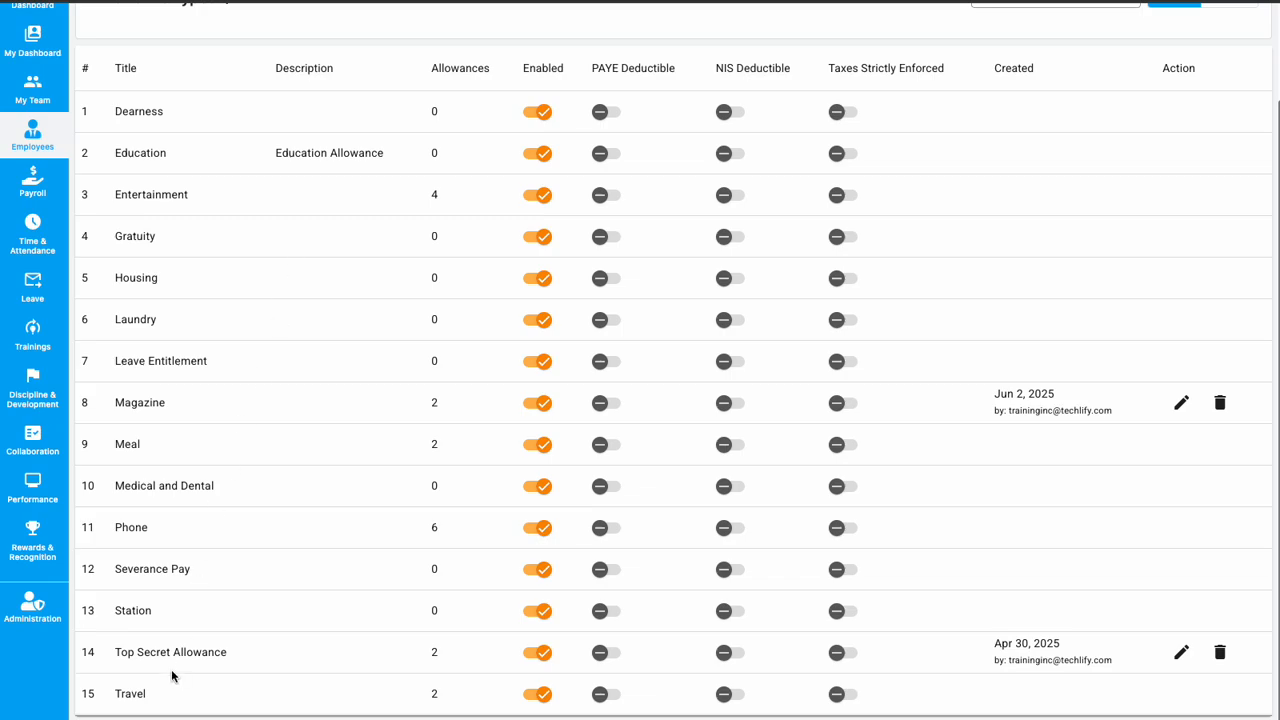
scroll(249, 483, "up", 1)
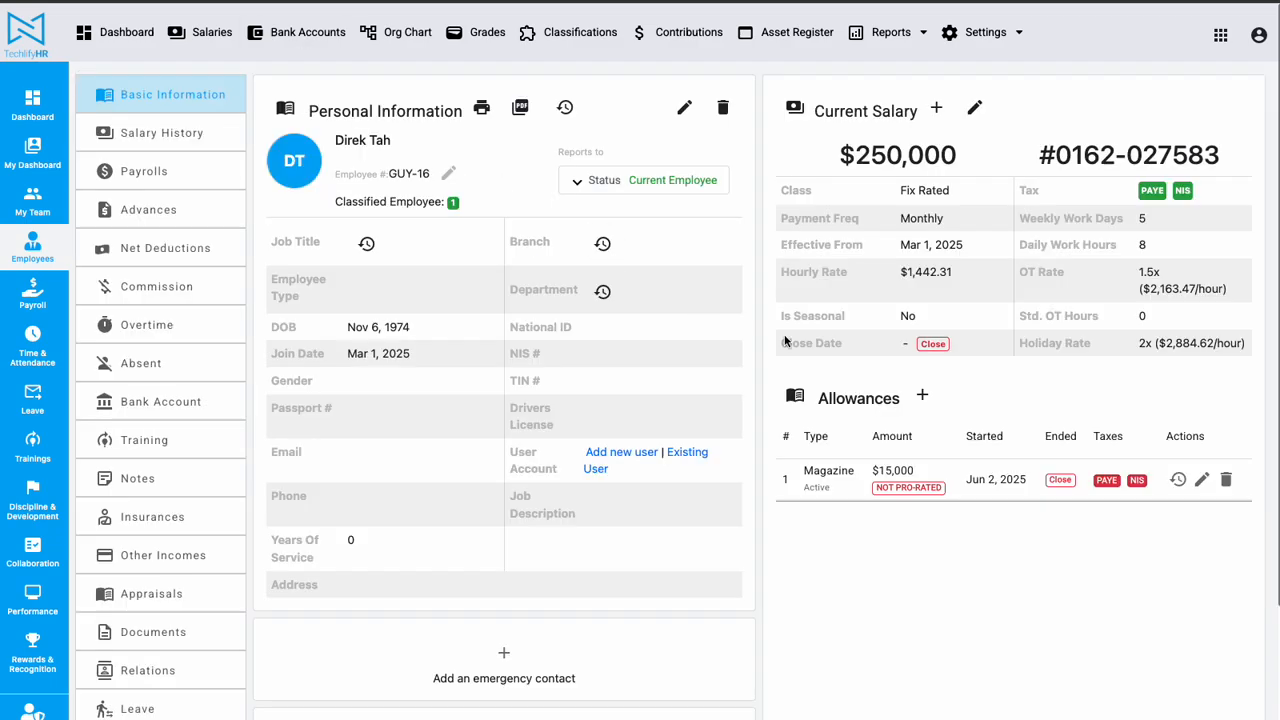
Step: Start a new allowance on the employee's profile and look through the allowance types it offers
left_click(921, 396)
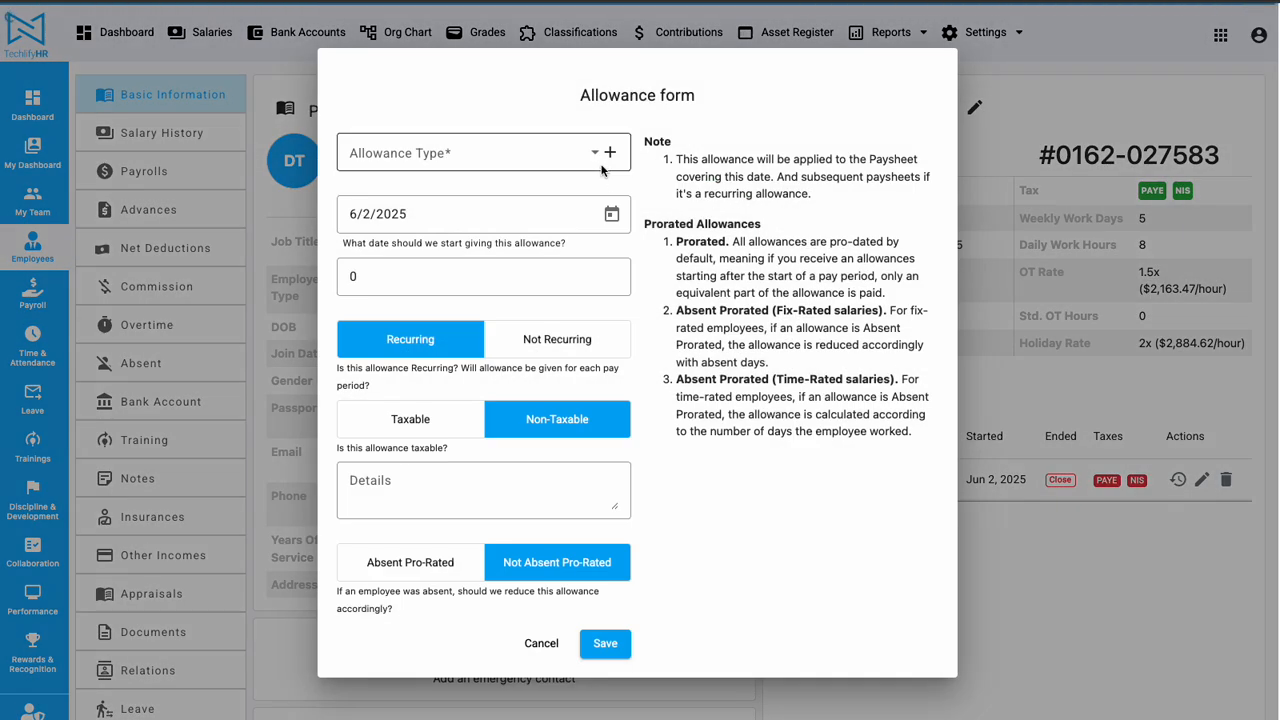
left_click(601, 166)
scroll(432, 271, "down", 2)
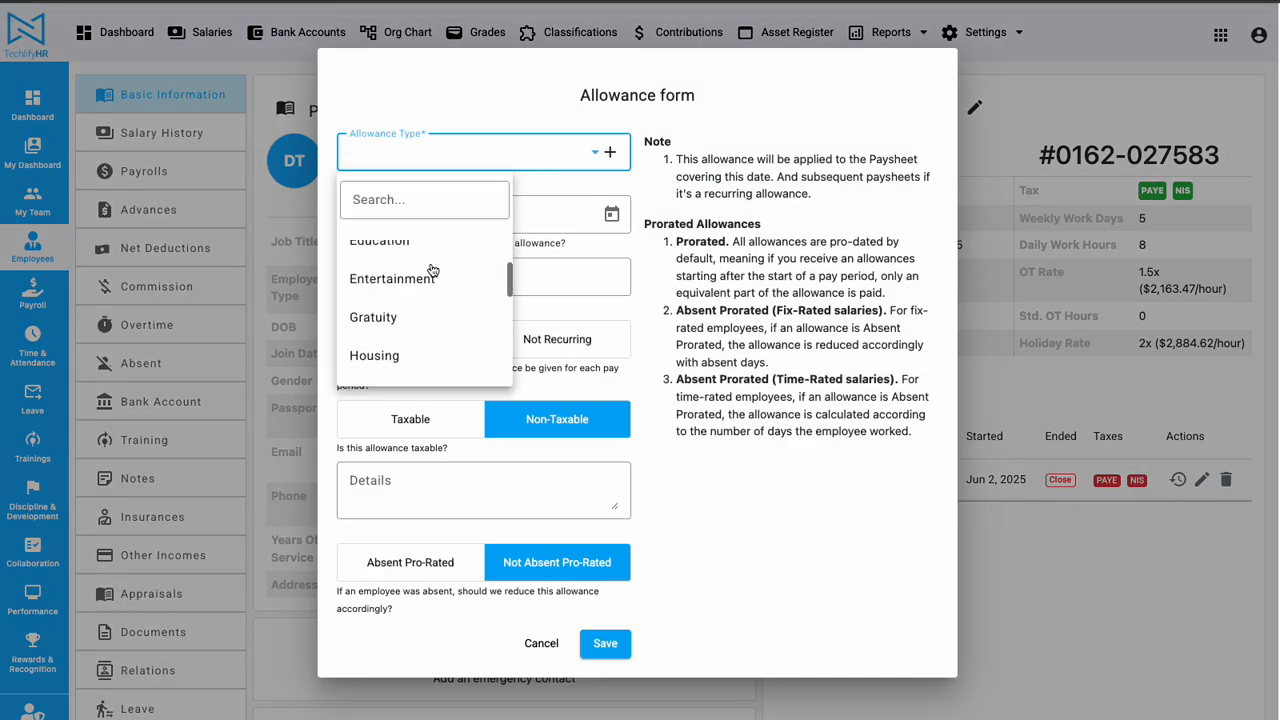
scroll(432, 271, "down", 2)
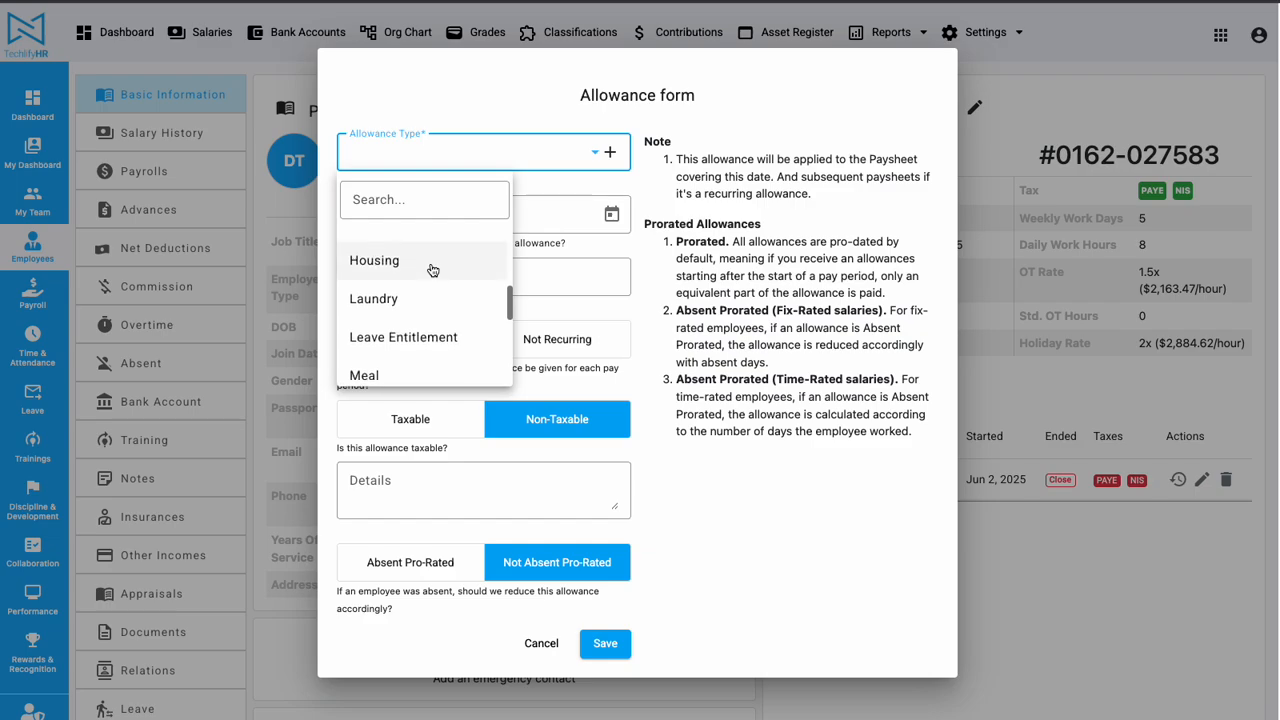
scroll(432, 271, "down", 3)
scroll(430, 268, "up", 6)
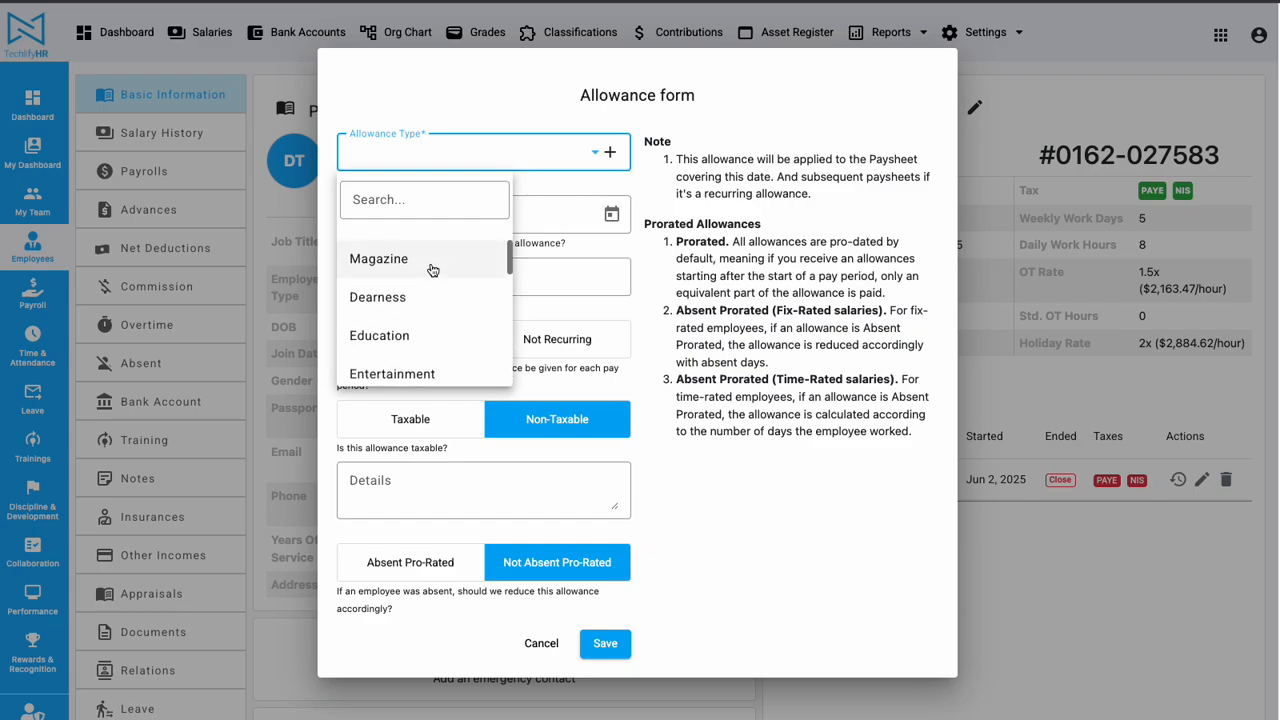
Step: Search the offered allowance types for "acting" and "unif", then clear the search and close the type list
left_click(404, 200)
type("acting")
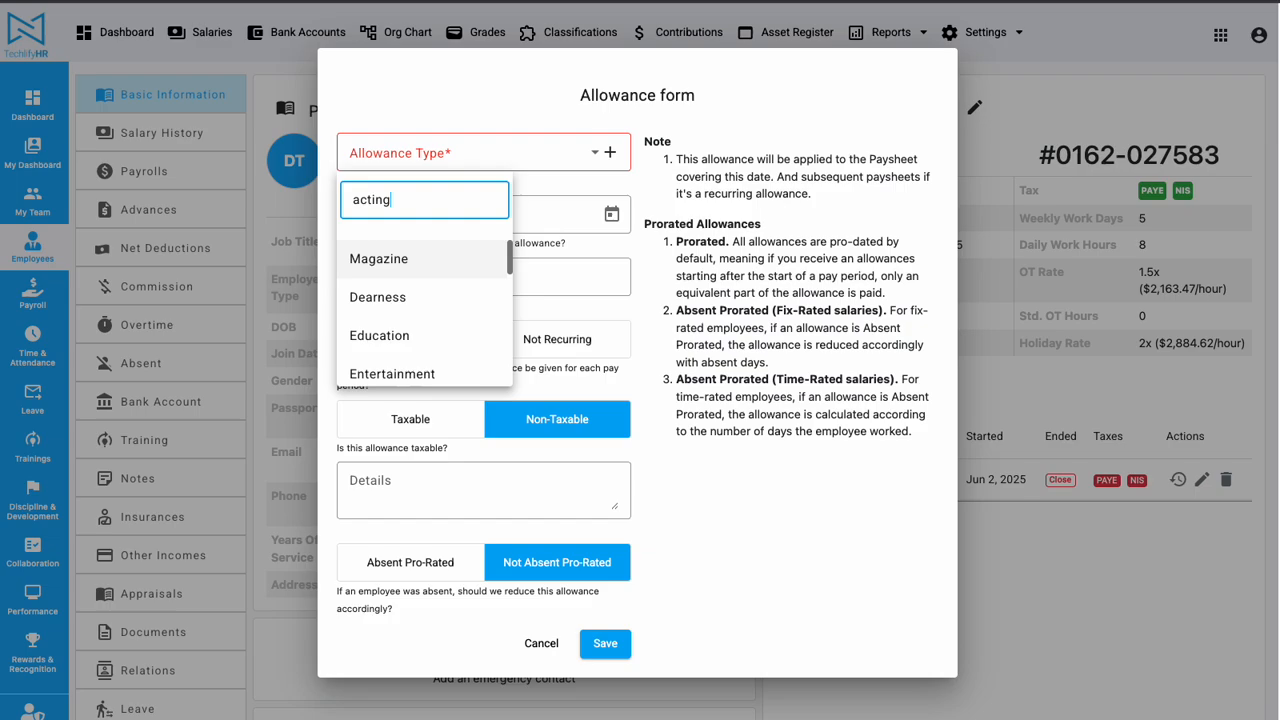
double_click(430, 203)
type("un")
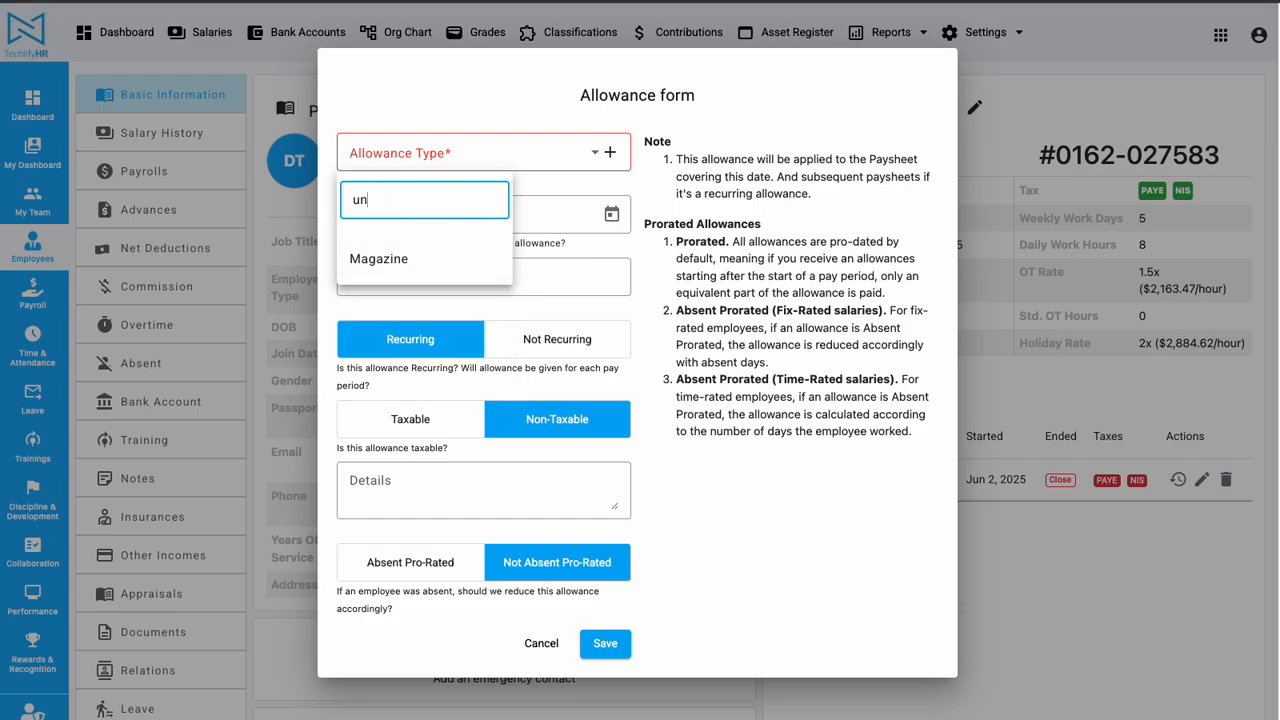
type("if")
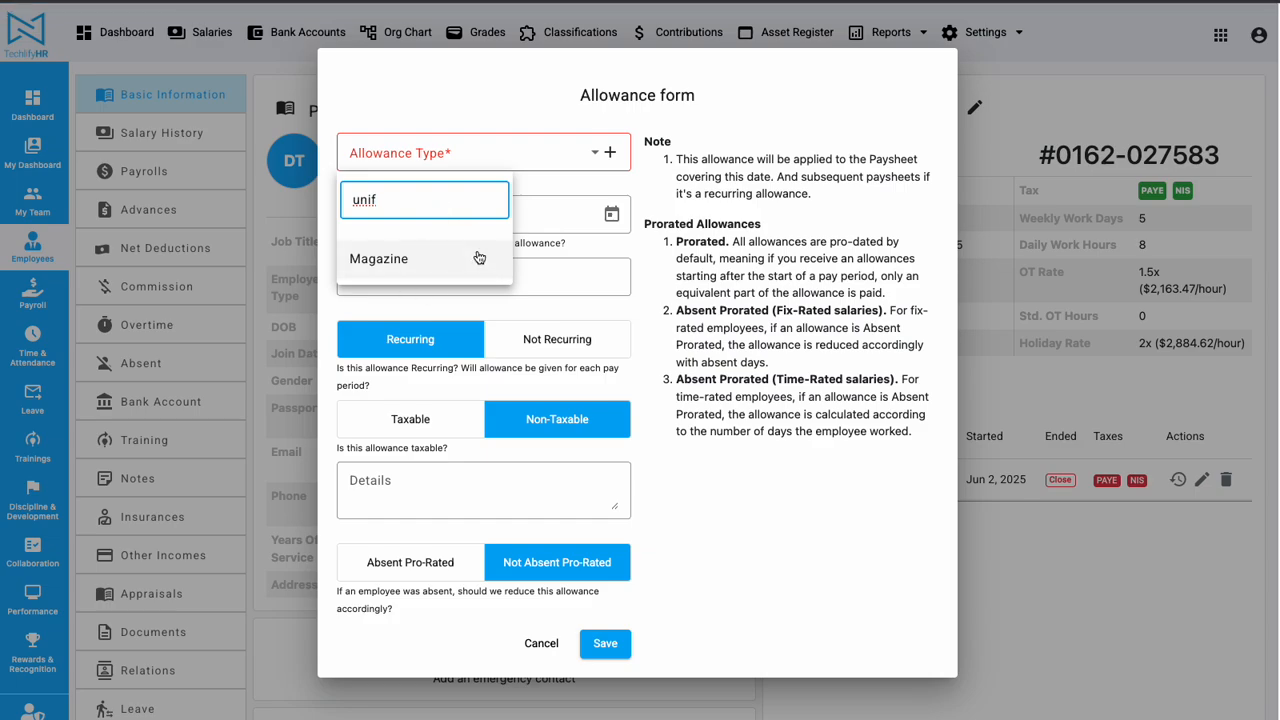
key("ctrl+a")
key("BackSpace")
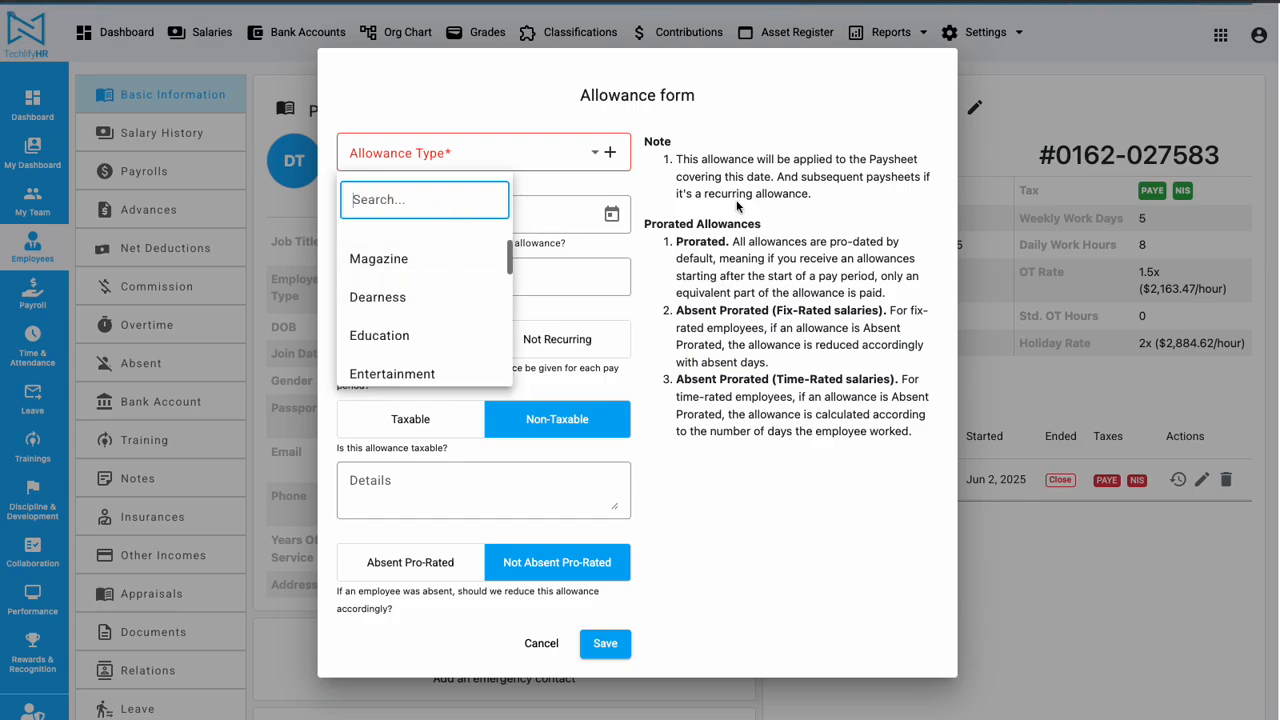
left_click(737, 204)
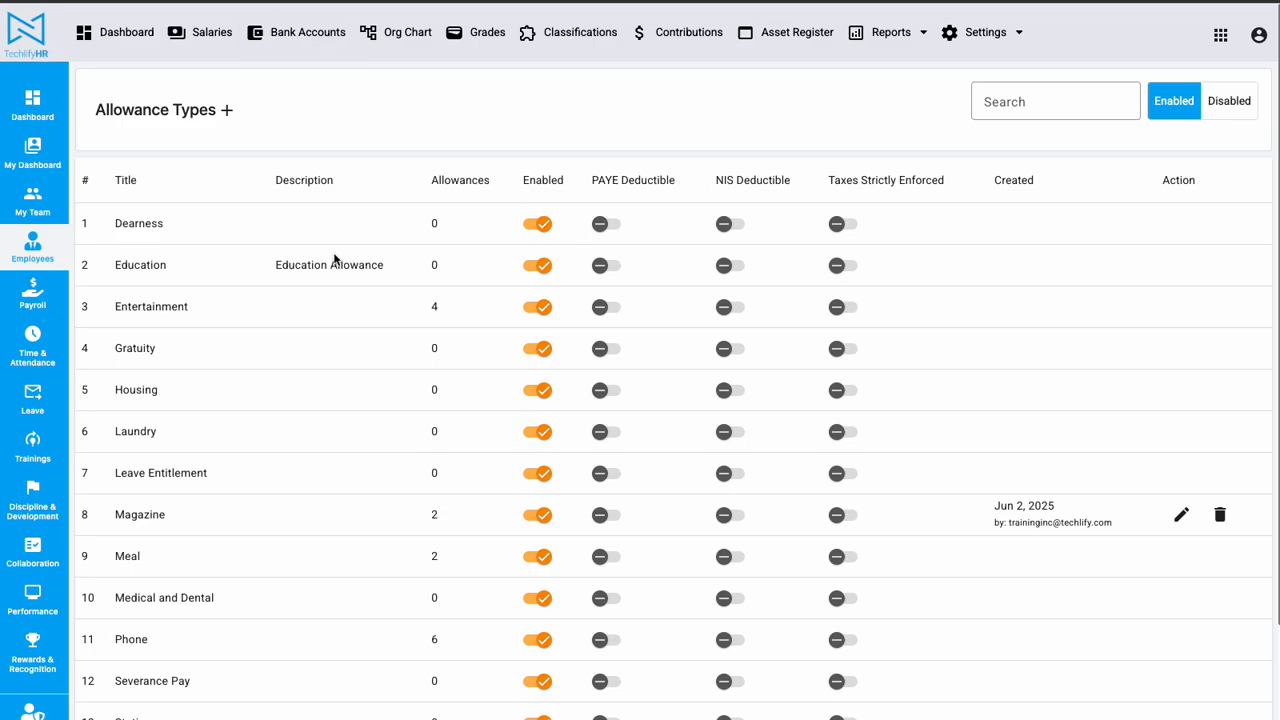
Step: Disable the Laundry, Medical and Dental, and Station allowance types, and dismiss the unsaved allowance form on the employee's profile
scroll(335, 258, "down", 2)
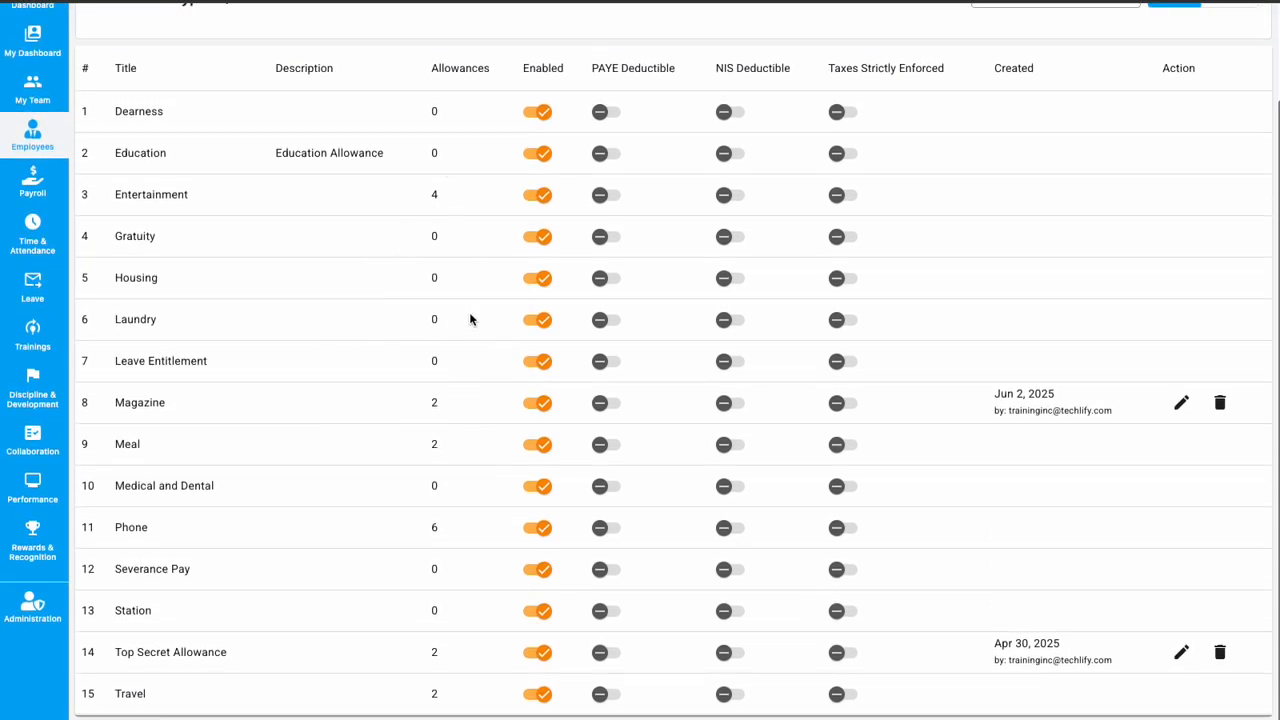
left_click(536, 320)
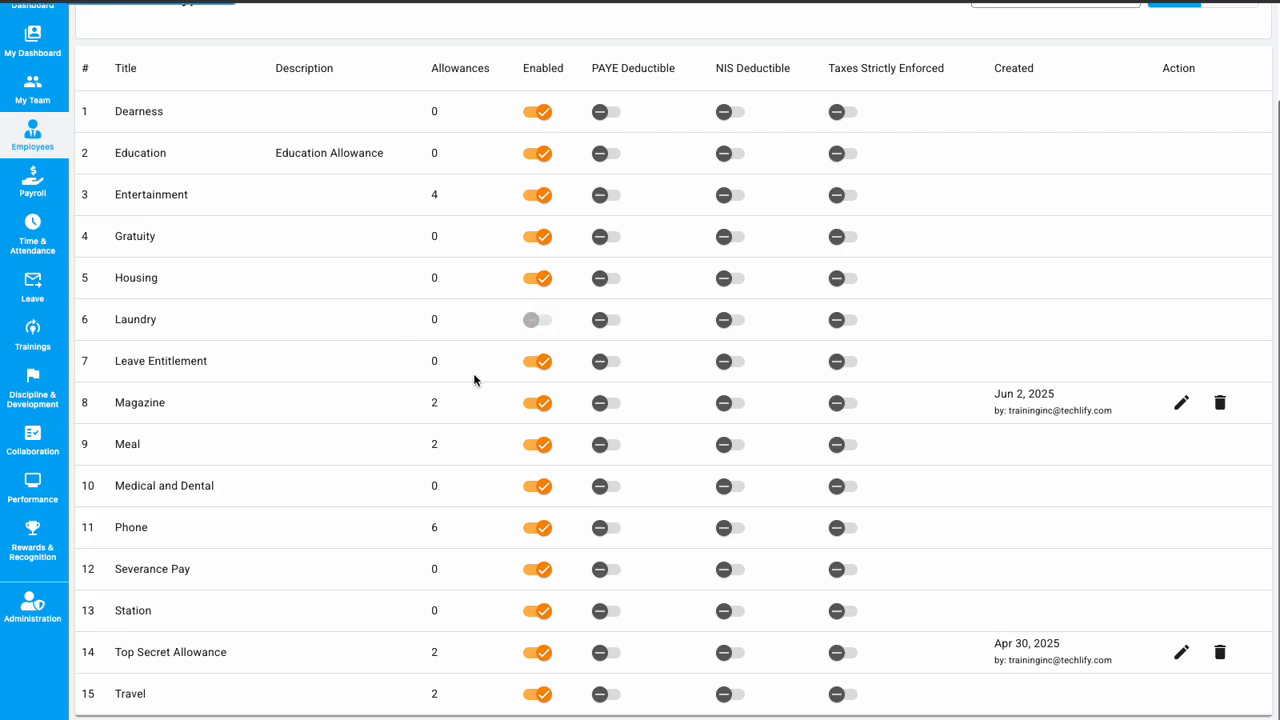
left_click(535, 487)
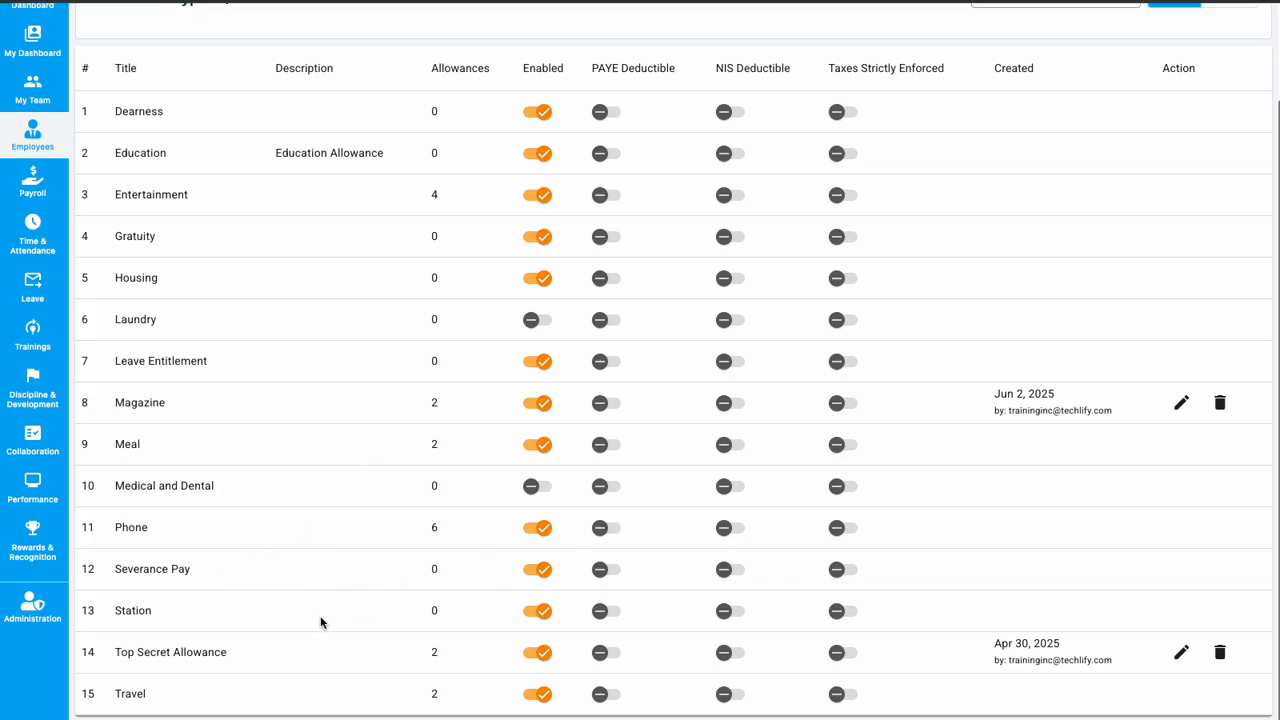
left_click(537, 611)
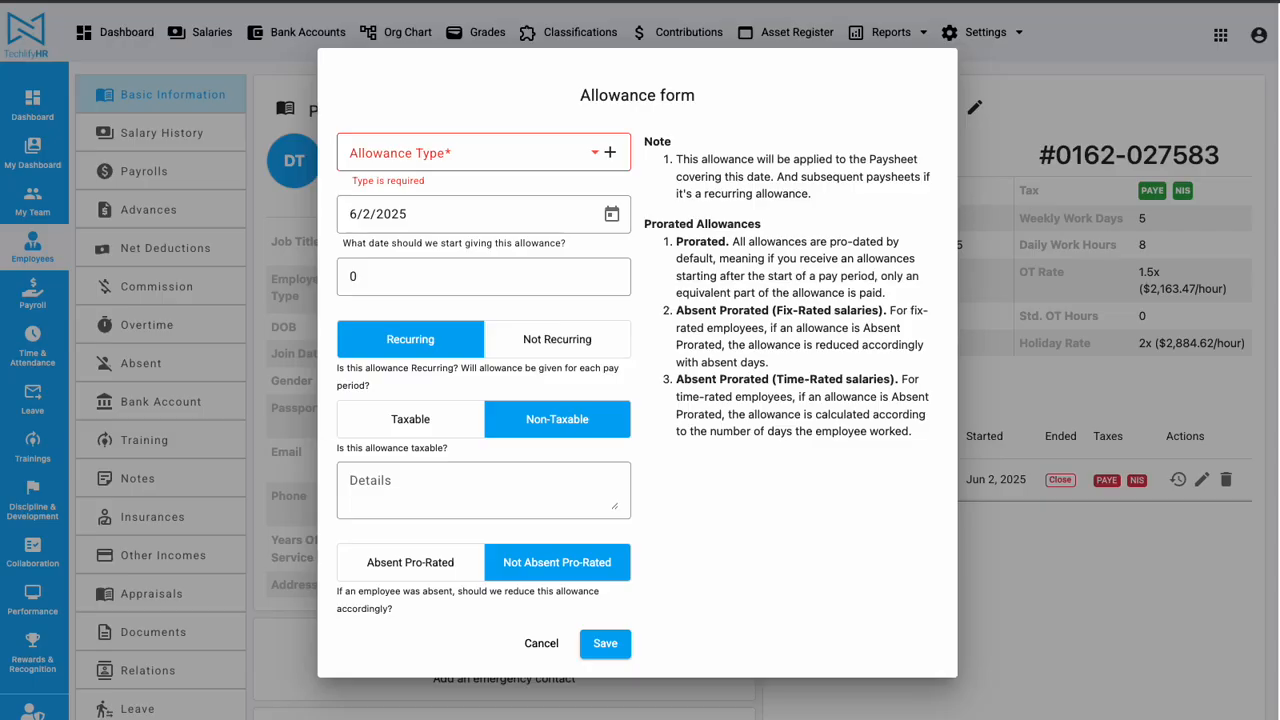
left_click(1018, 166)
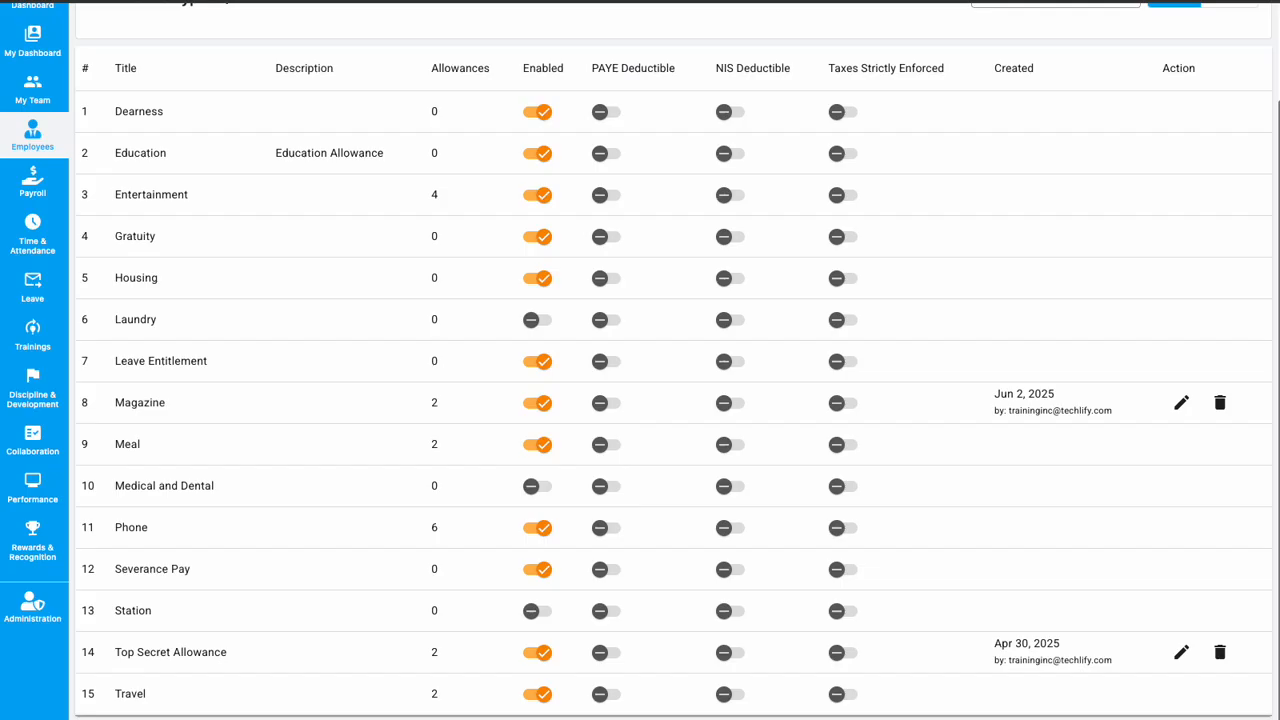
Step: Reload the allowance types page and disable the Dearness type
key("super+r")
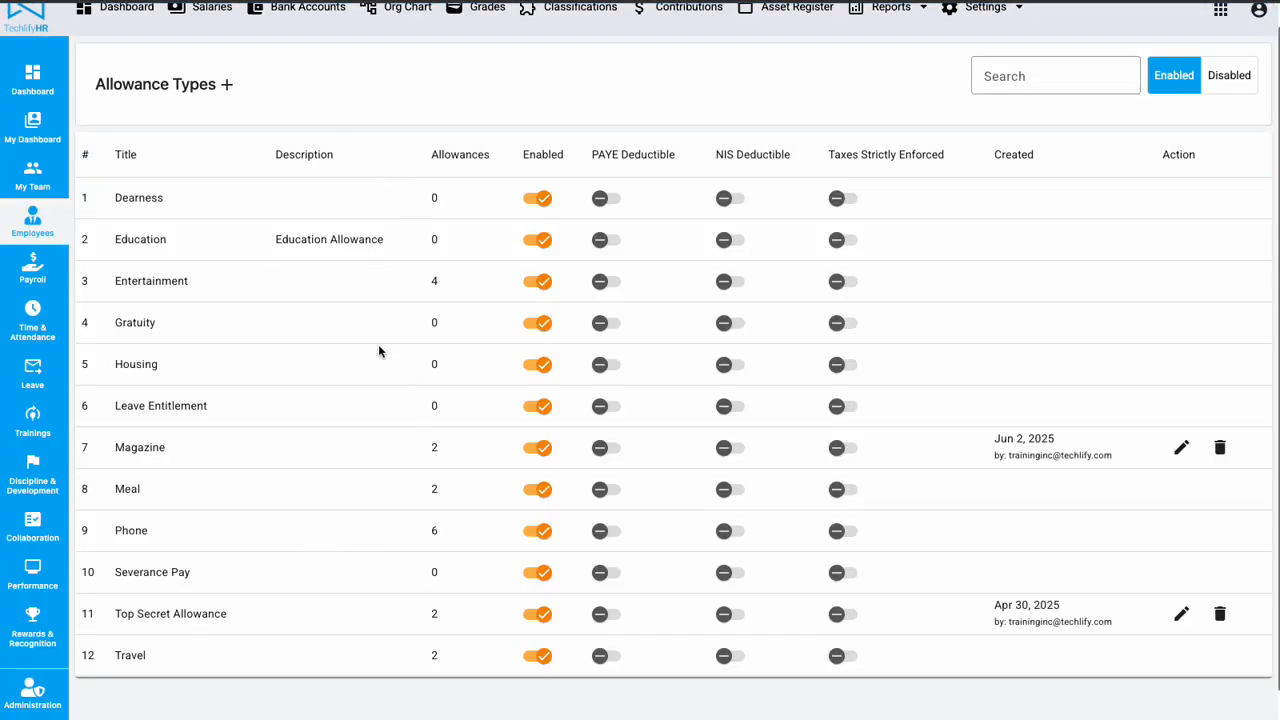
left_click(537, 199)
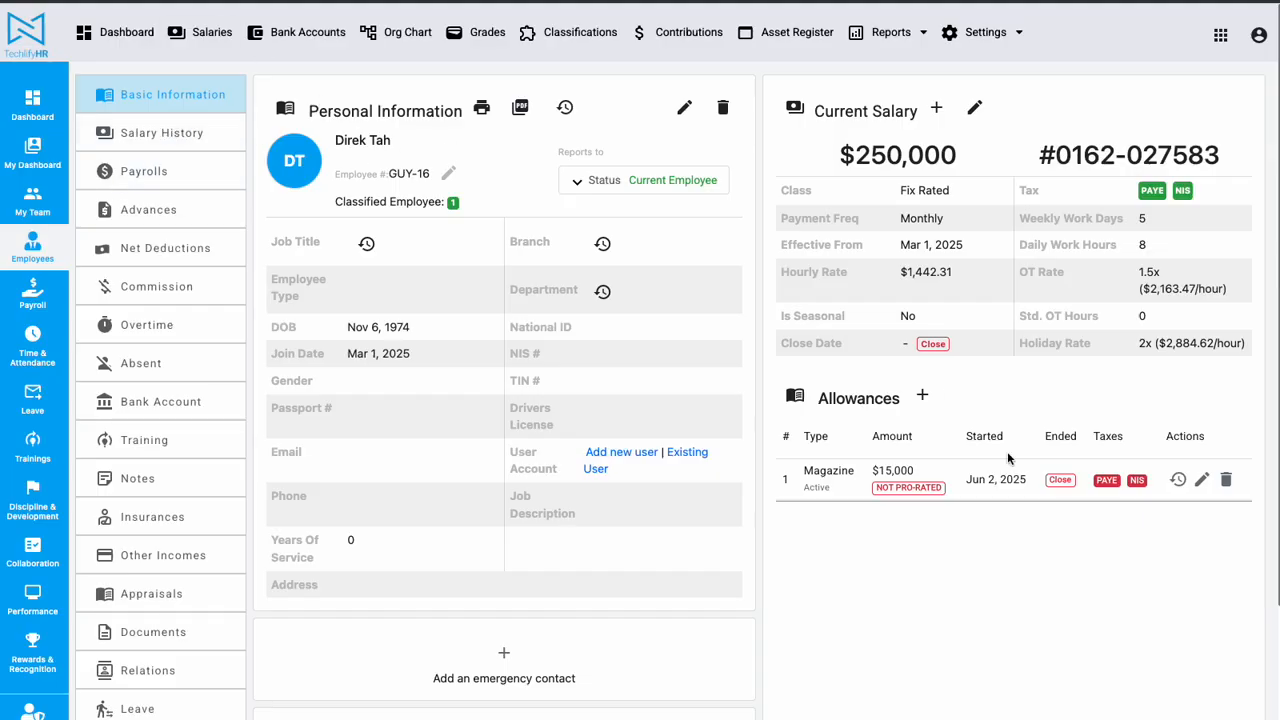
Step: Check the allowance types offered in a new allowance form on the employee's profile against the enabled allowance types list
left_click(922, 395)
left_click(514, 168)
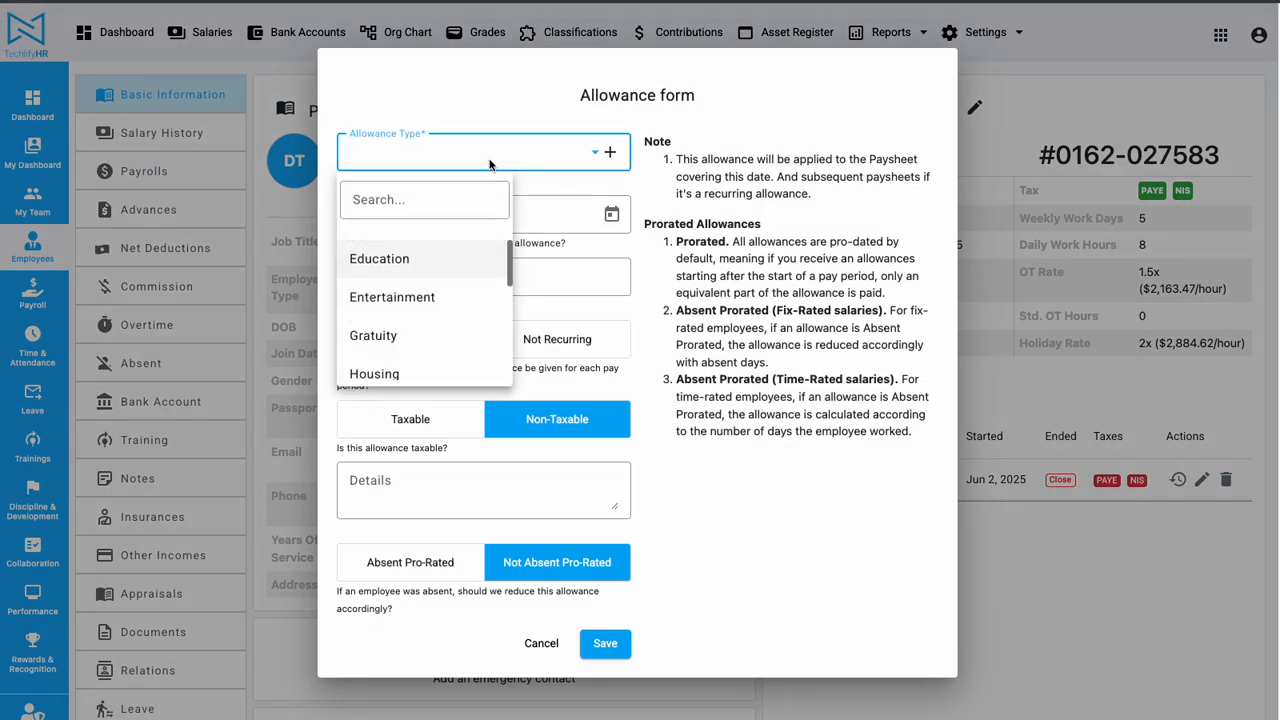
scroll(437, 285, "down", 5)
scroll(437, 288, "up", 5)
scroll(437, 288, "down", 5)
scroll(437, 288, "up", 5)
scroll(437, 288, "down", 5)
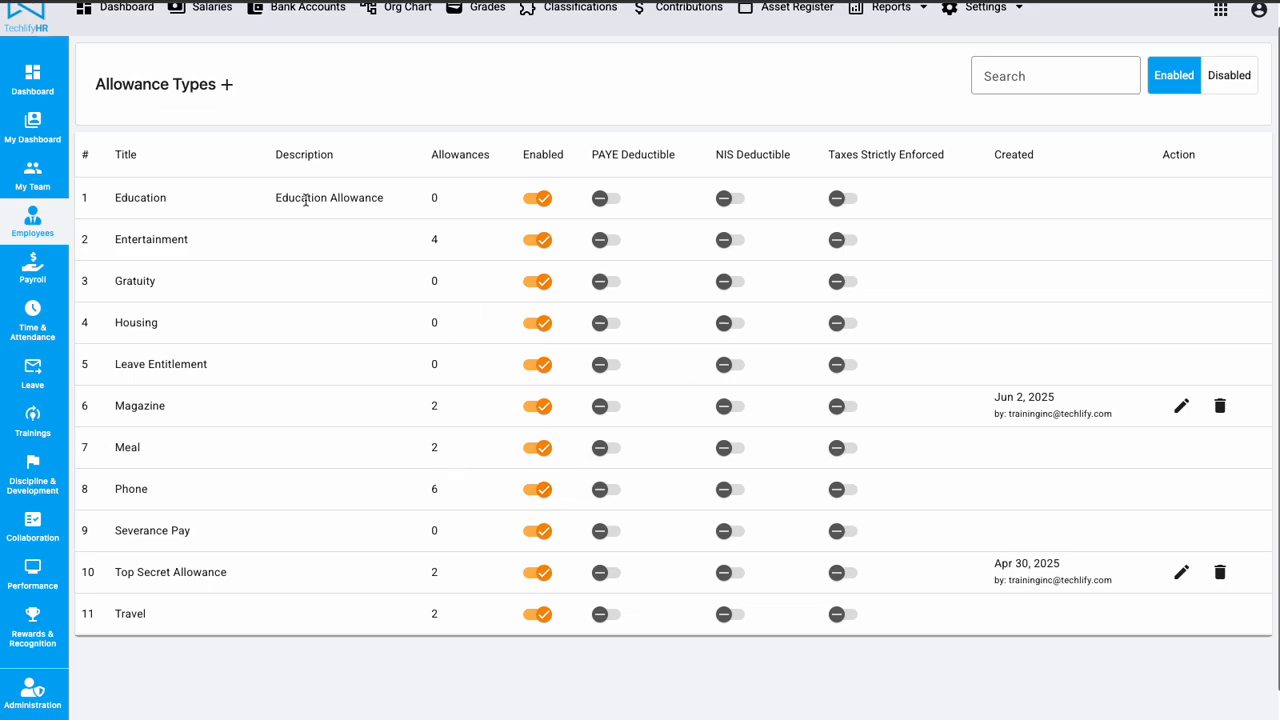
scroll(371, 428, "up", 1)
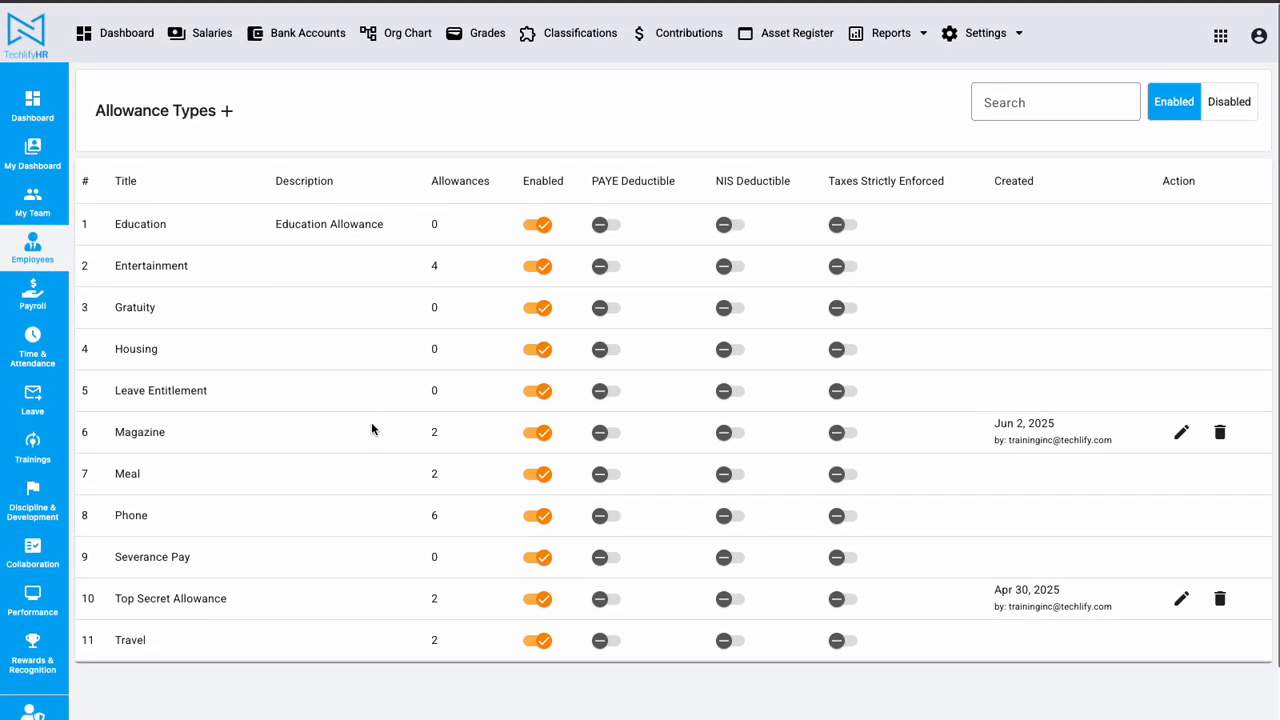